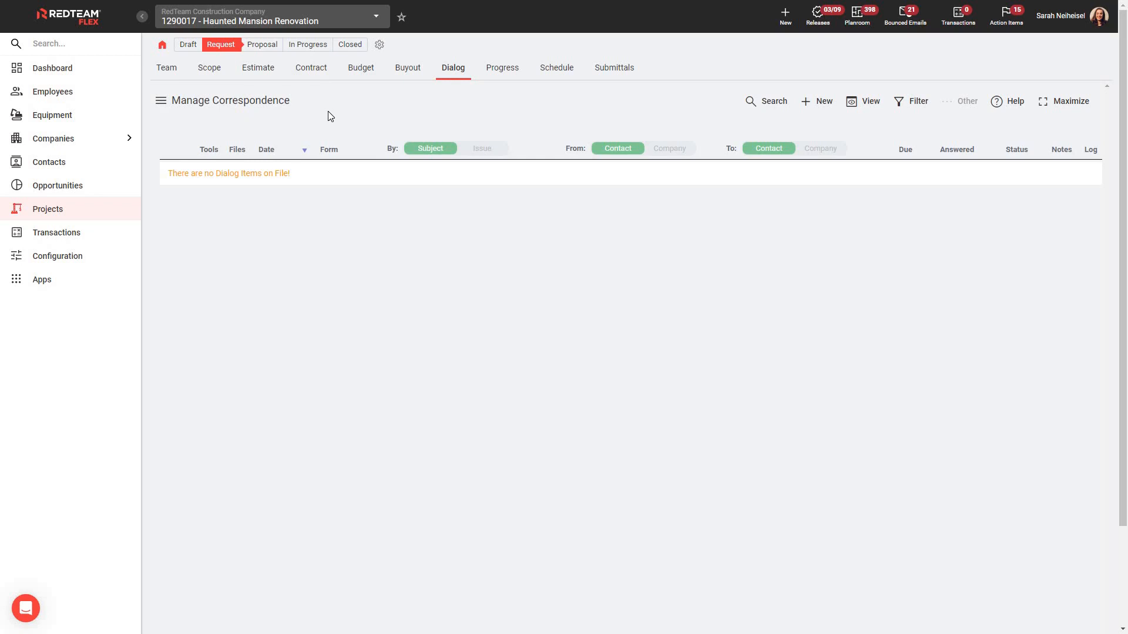
Start a new correspondence item from the Request For Information (RFI) template in the Design RFIs folder
left_click(807, 106)
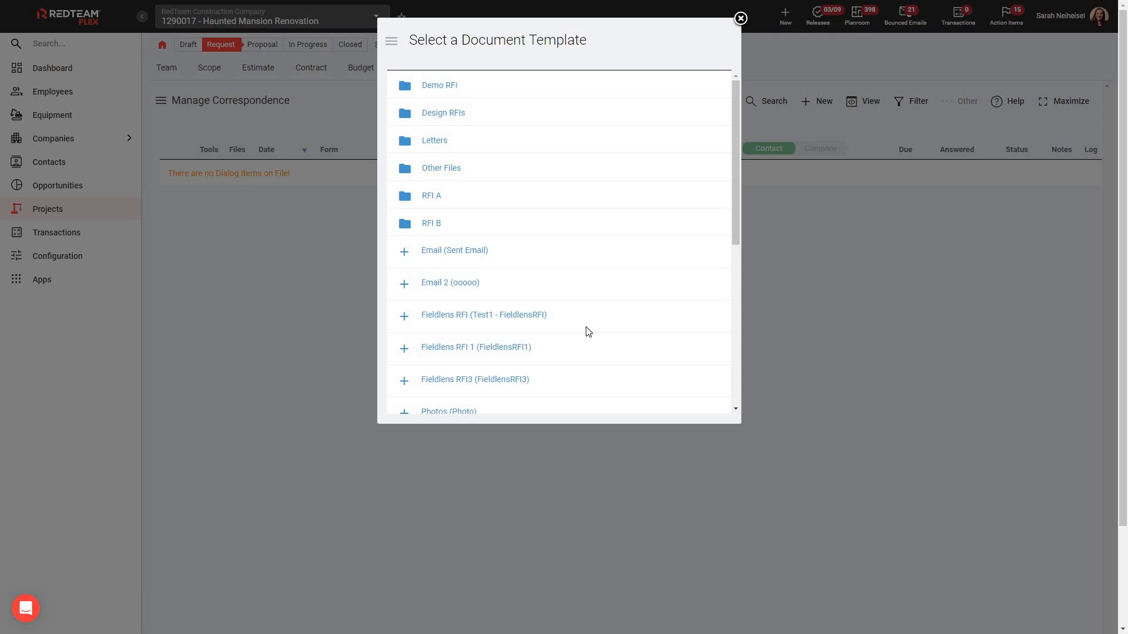
scroll(588, 332, "down", 3)
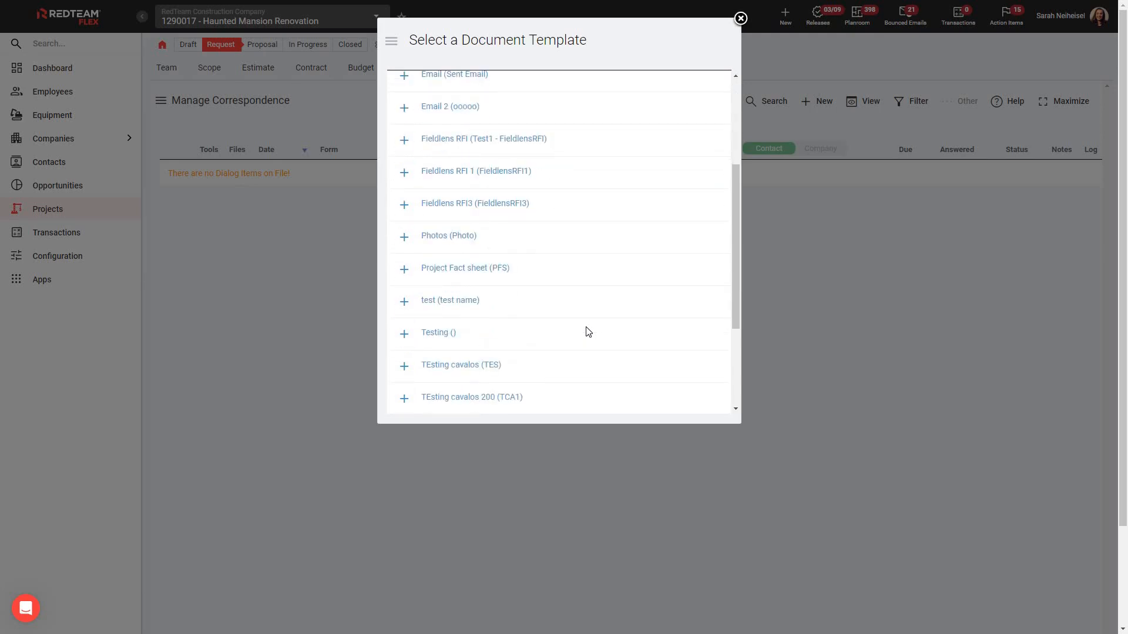
scroll(588, 331, "down", 3)
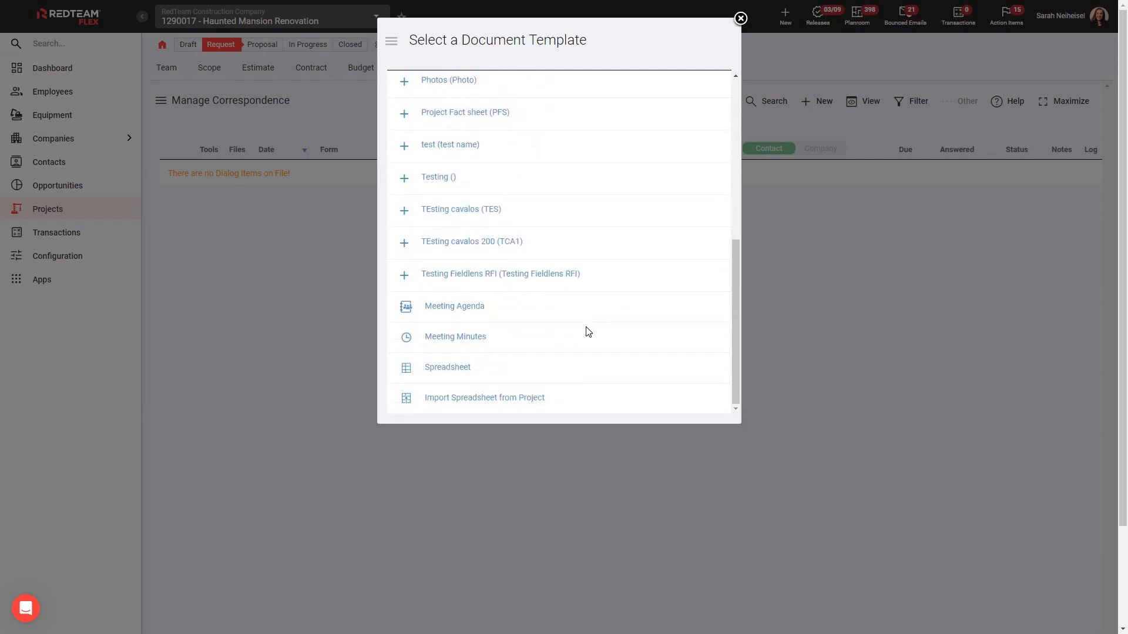
scroll(588, 332, "up", 3)
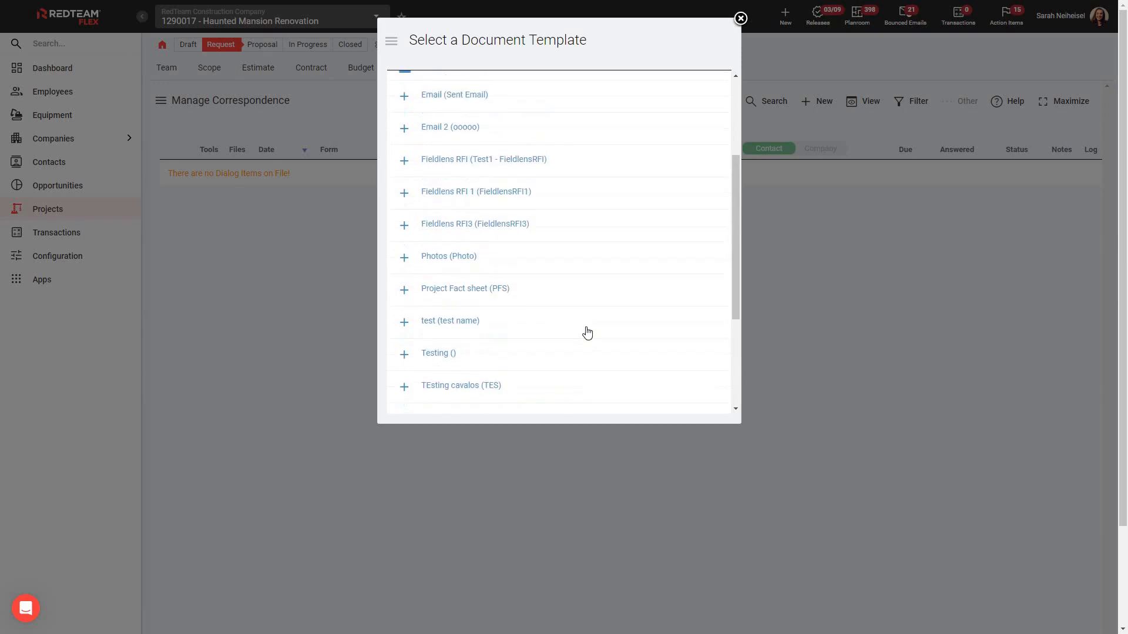
scroll(587, 333, "up", 1)
scroll(582, 321, "up", 2)
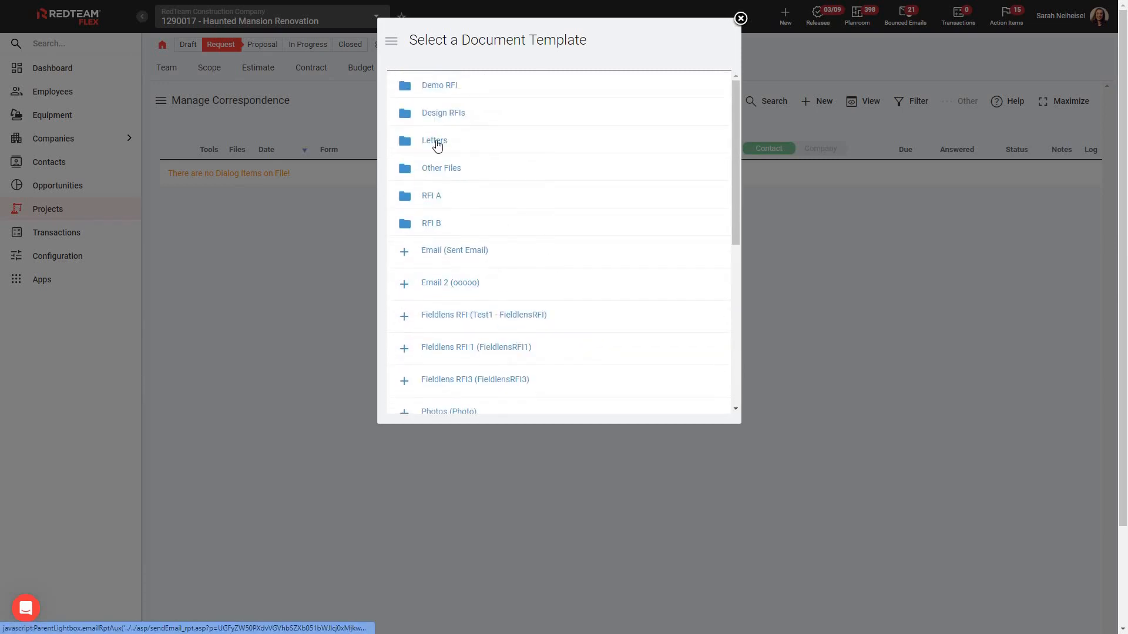
left_click(442, 87)
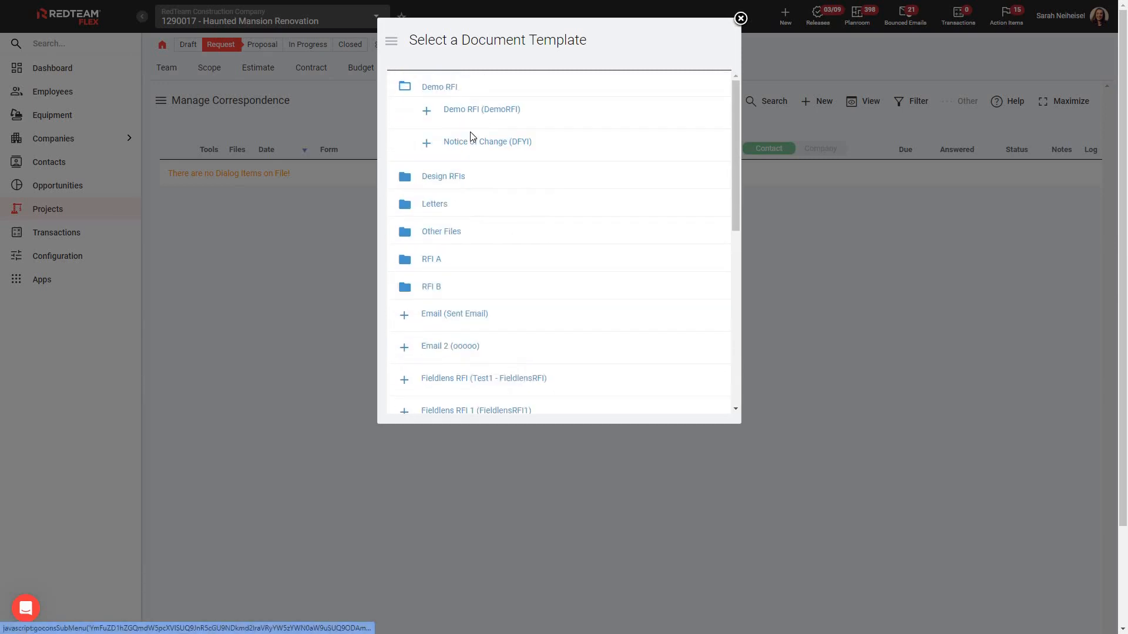
left_click(446, 178)
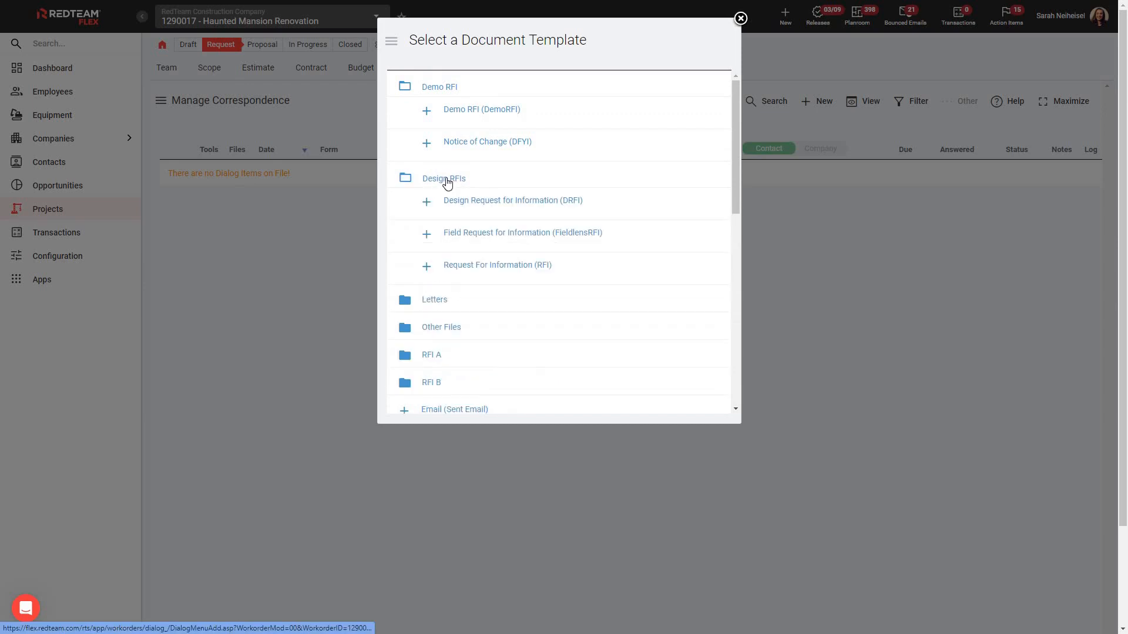
left_click(515, 269)
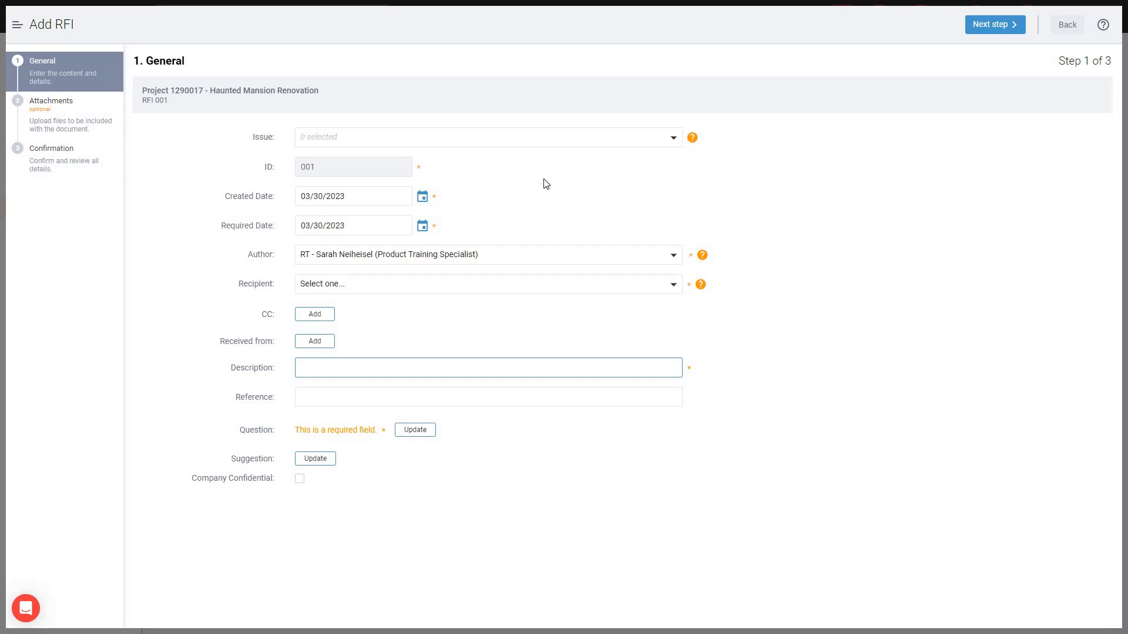
left_click(671, 143)
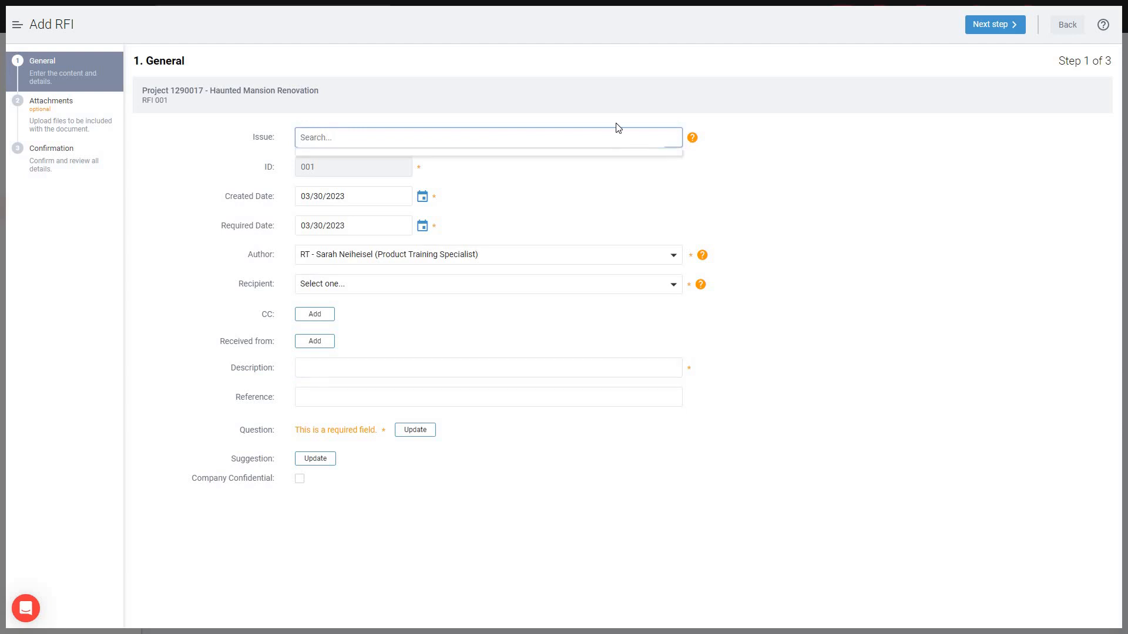
left_click(743, 171)
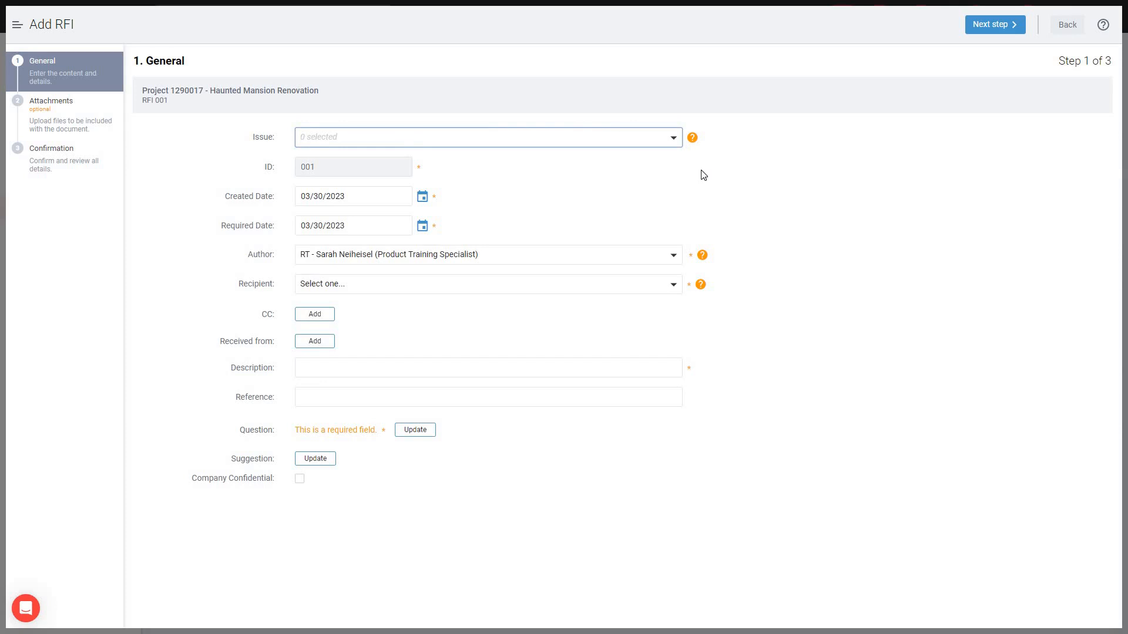
left_click(673, 139)
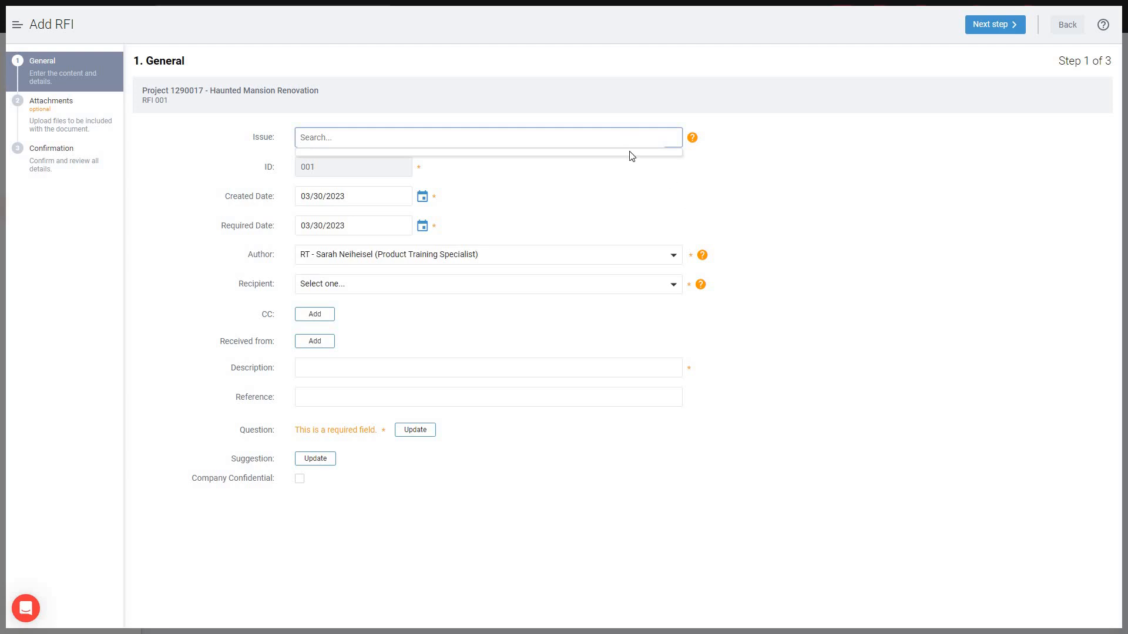
left_click(688, 183)
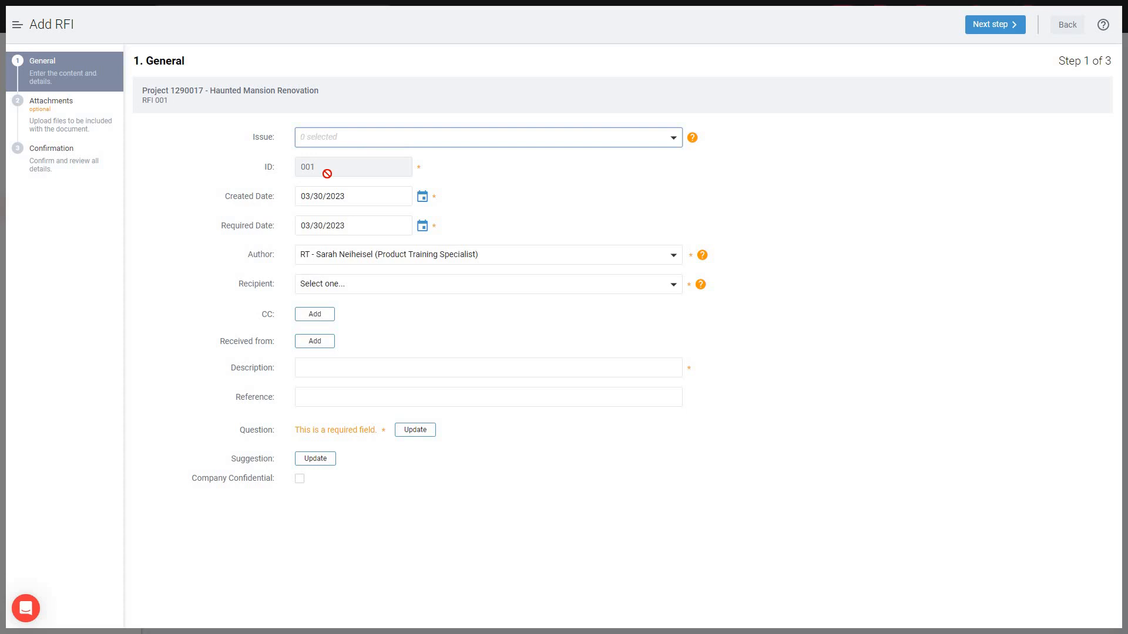
Set the RFI's required date to 04/07/2023
left_click(423, 198)
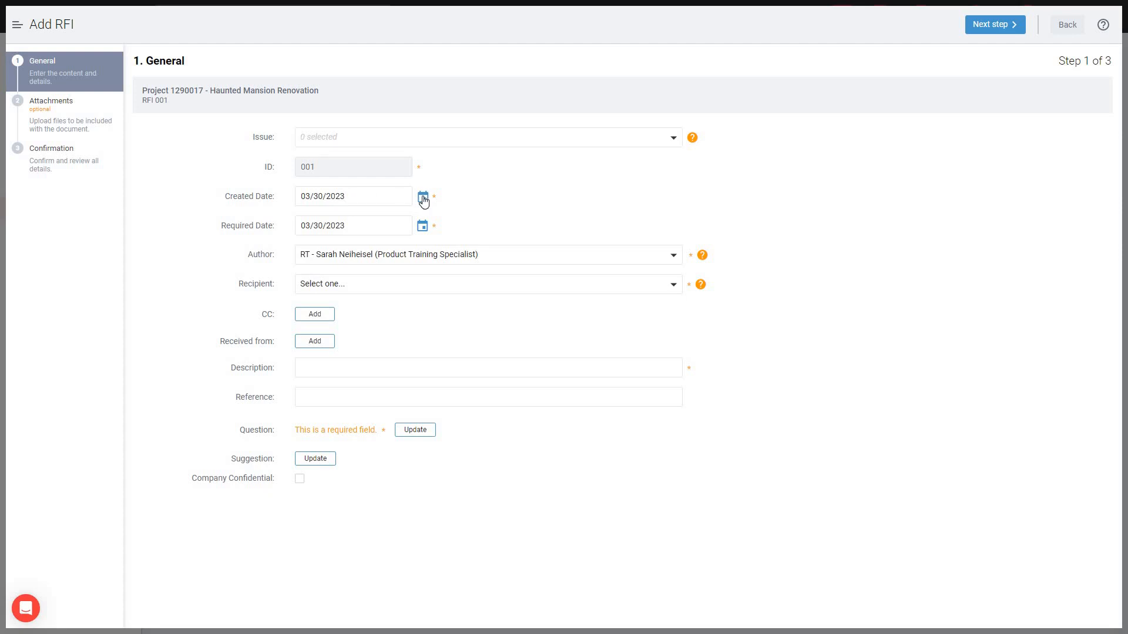
left_click(462, 196)
left_click(424, 229)
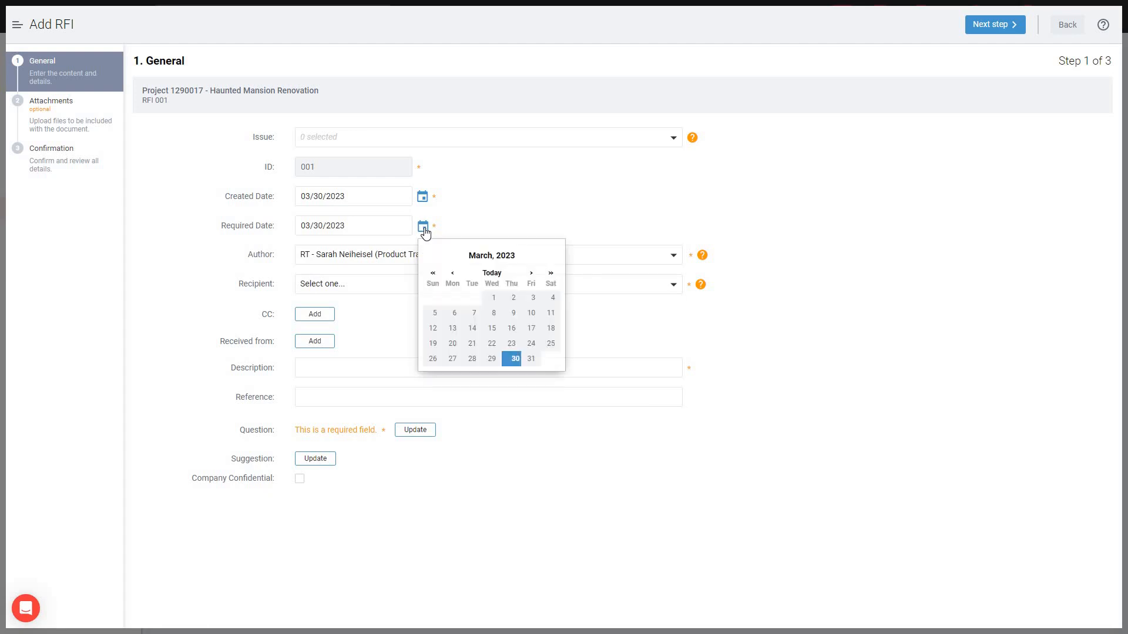
left_click(531, 273)
left_click(533, 314)
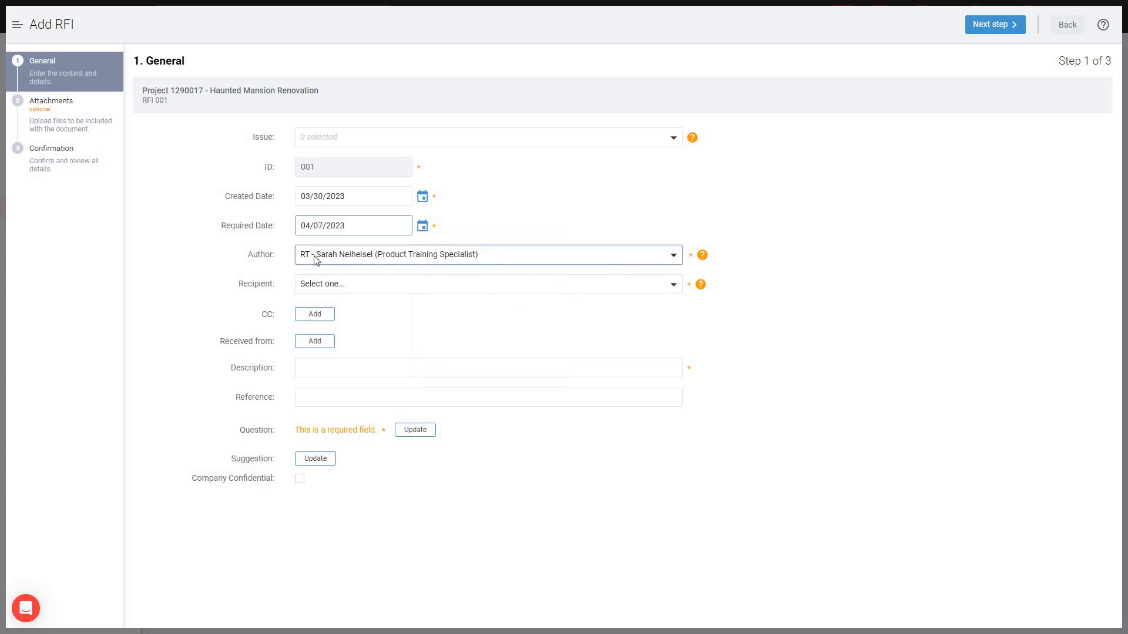
left_click(673, 260)
scroll(627, 317, "down", 5)
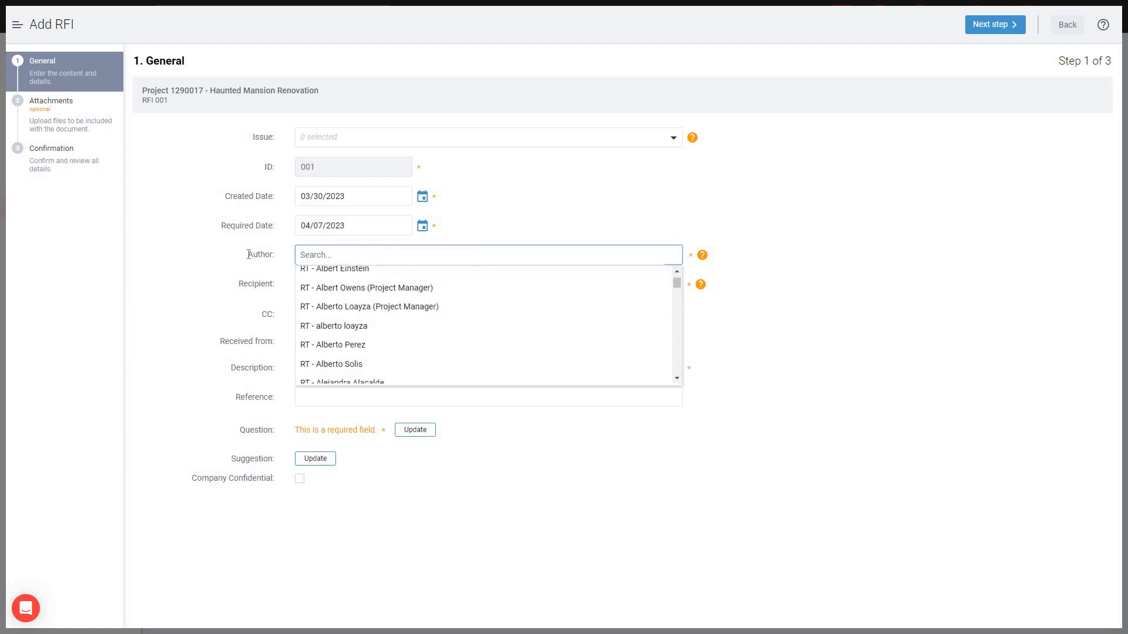
left_click(731, 260)
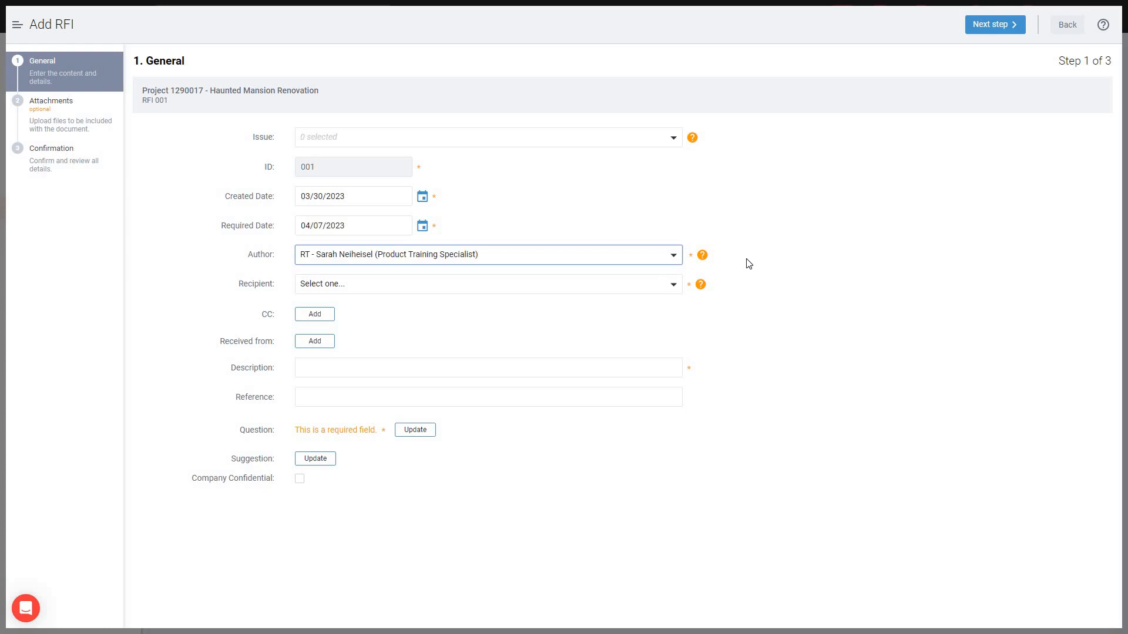
Choose the Disney team member as recipient and add two RedTeam Construction Company team members, one of them the PM, as CC contacts
left_click(673, 289)
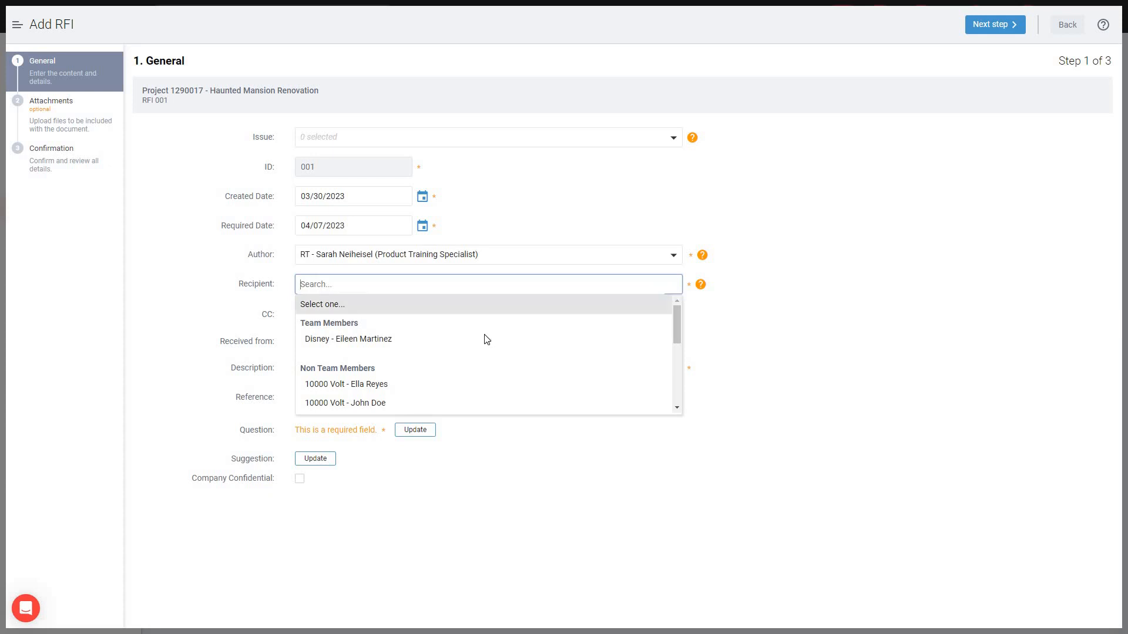
left_click(436, 341)
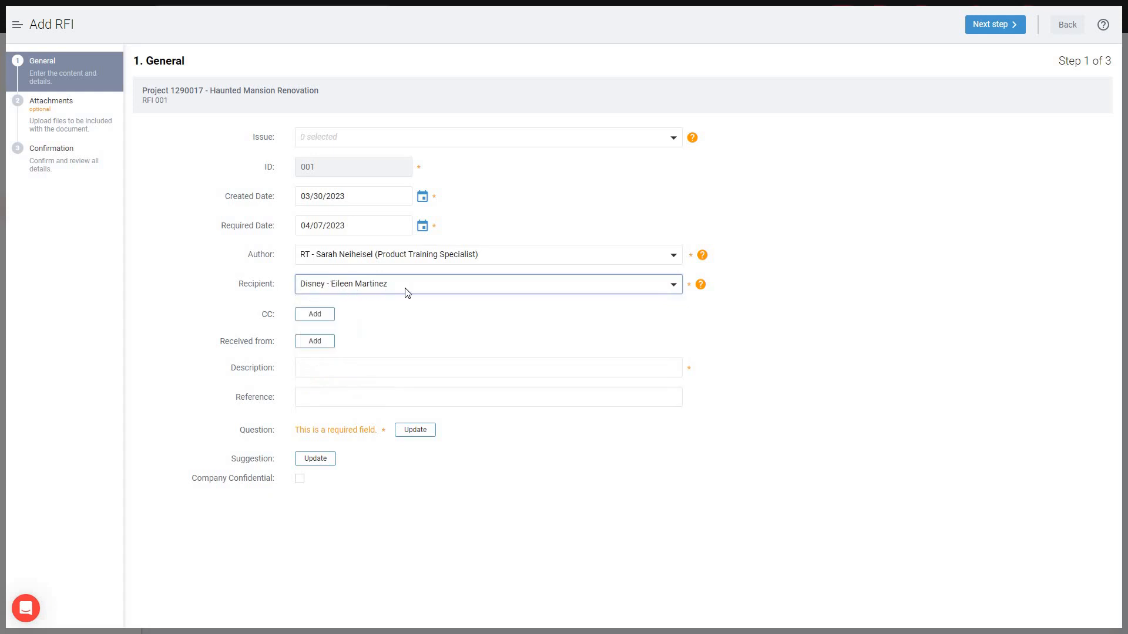
left_click(315, 317)
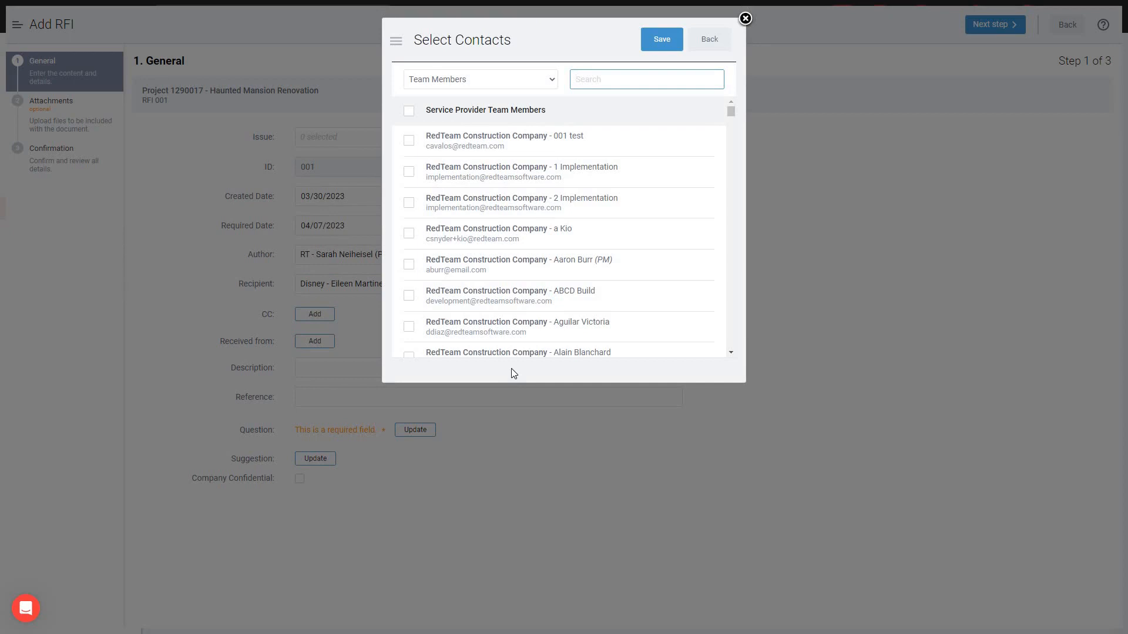
left_click(409, 265)
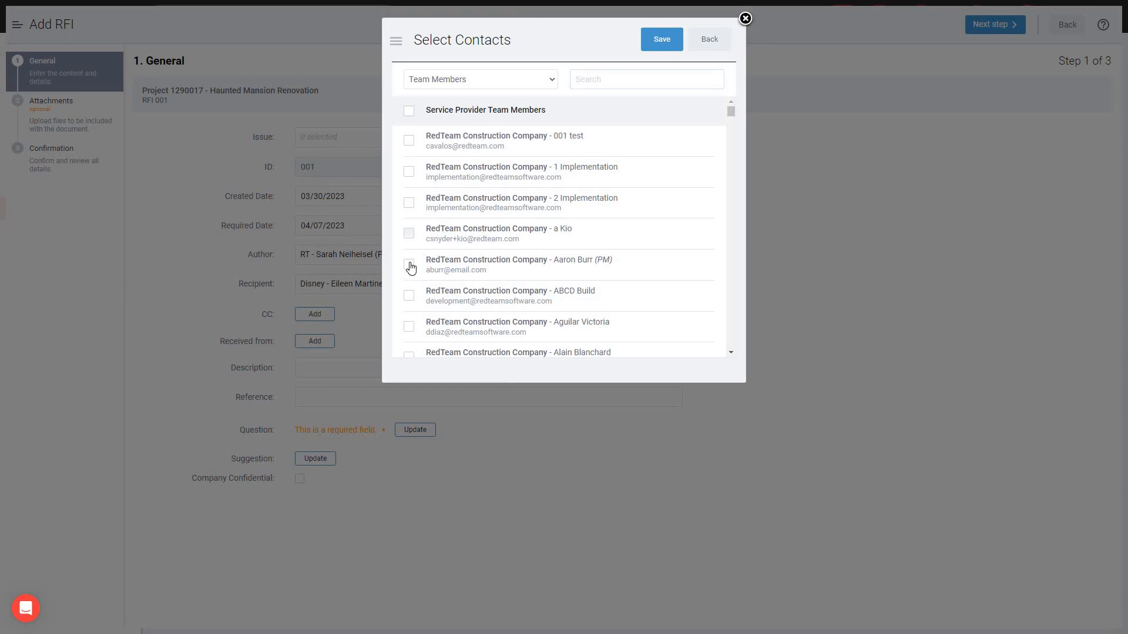
left_click(409, 264)
left_click(555, 80)
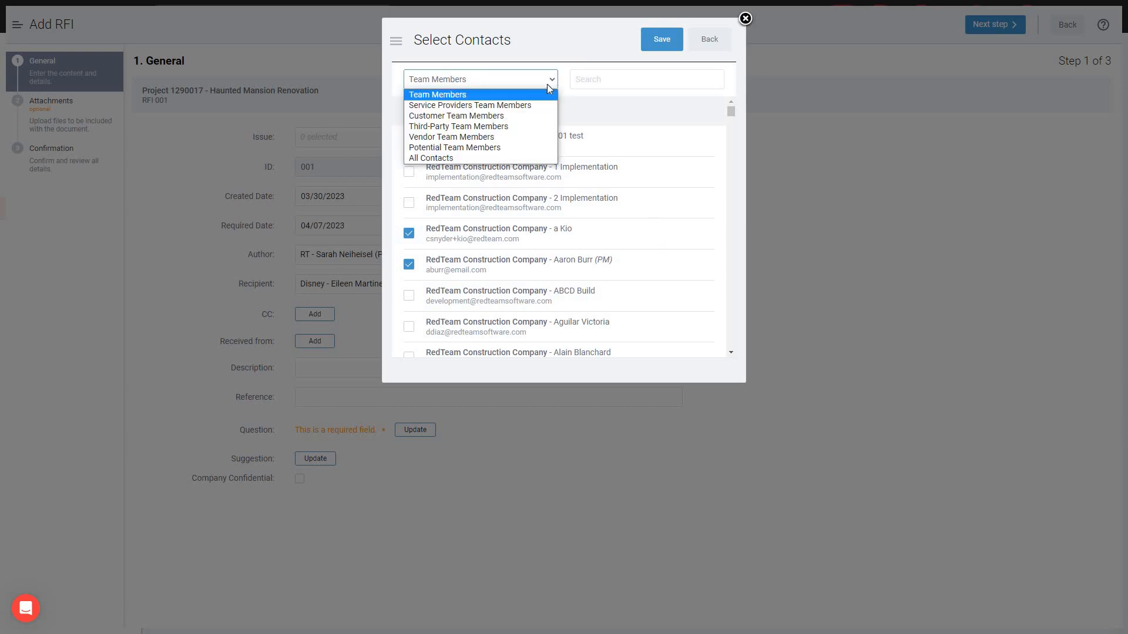
left_click(587, 114)
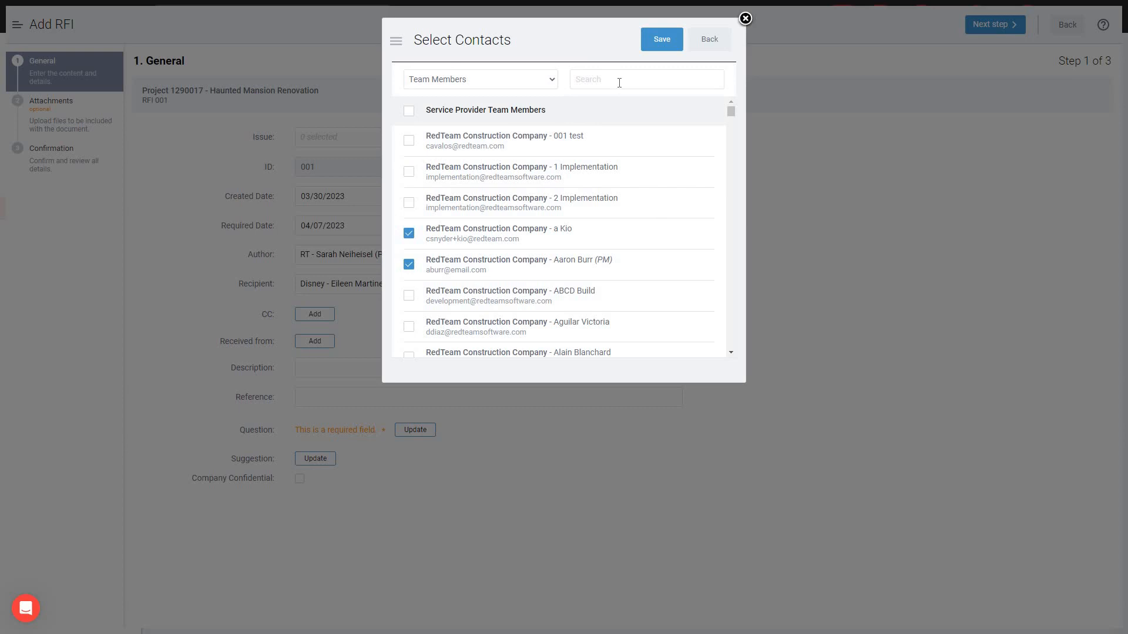
left_click(674, 40)
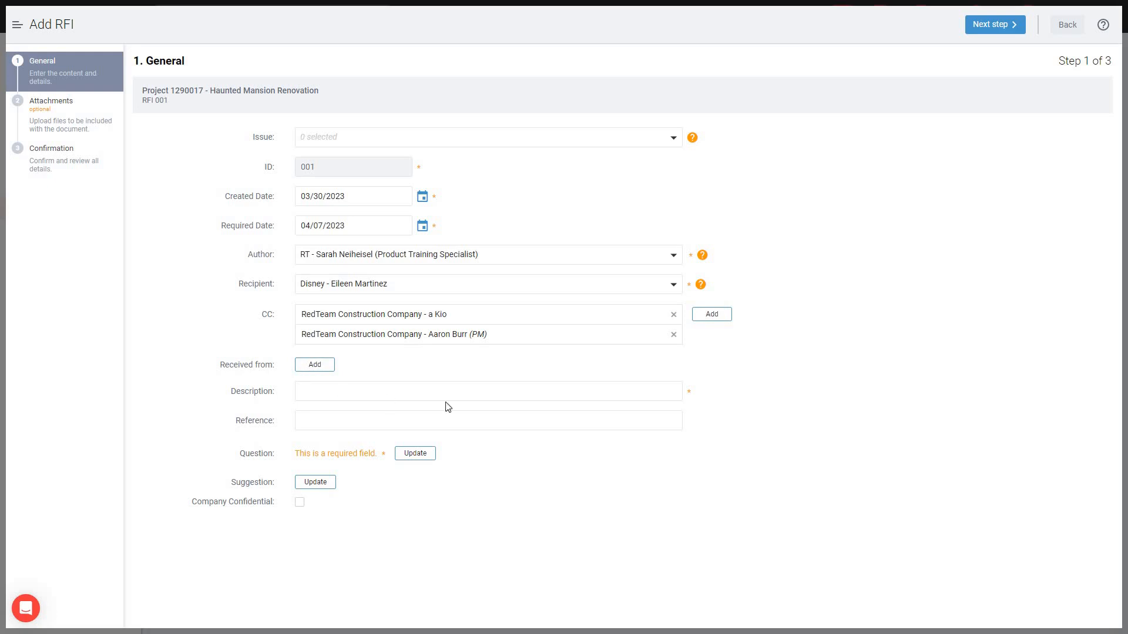
Fill in the description "Restrooms Fixture Selection" and the reference "Please see attached photos"
left_click(596, 395)
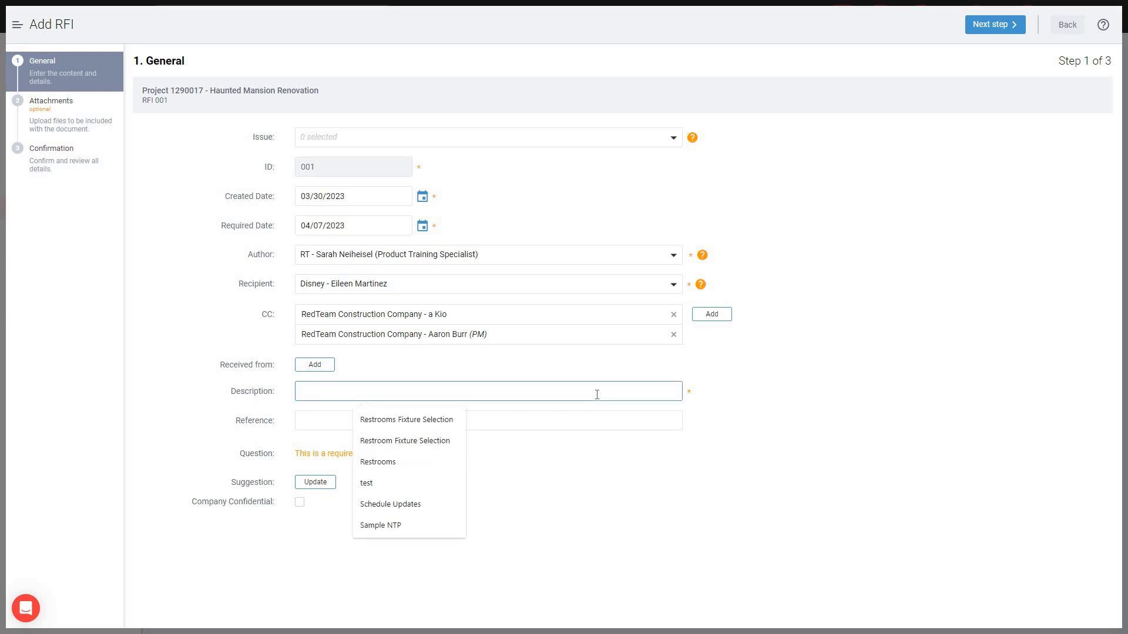
left_click(432, 421)
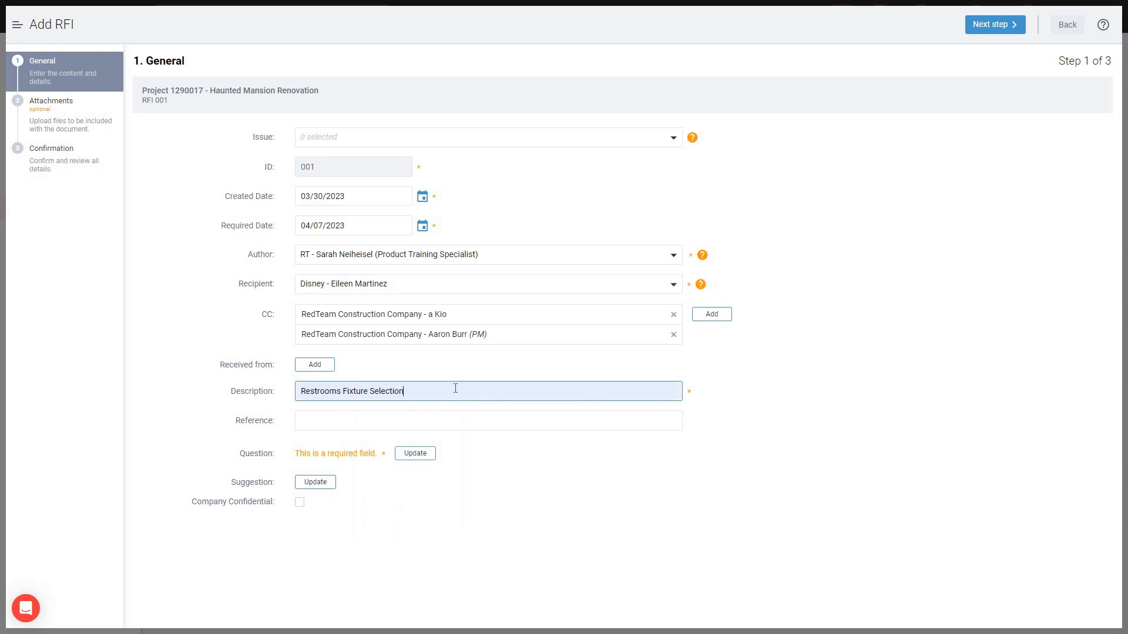
left_click(366, 424)
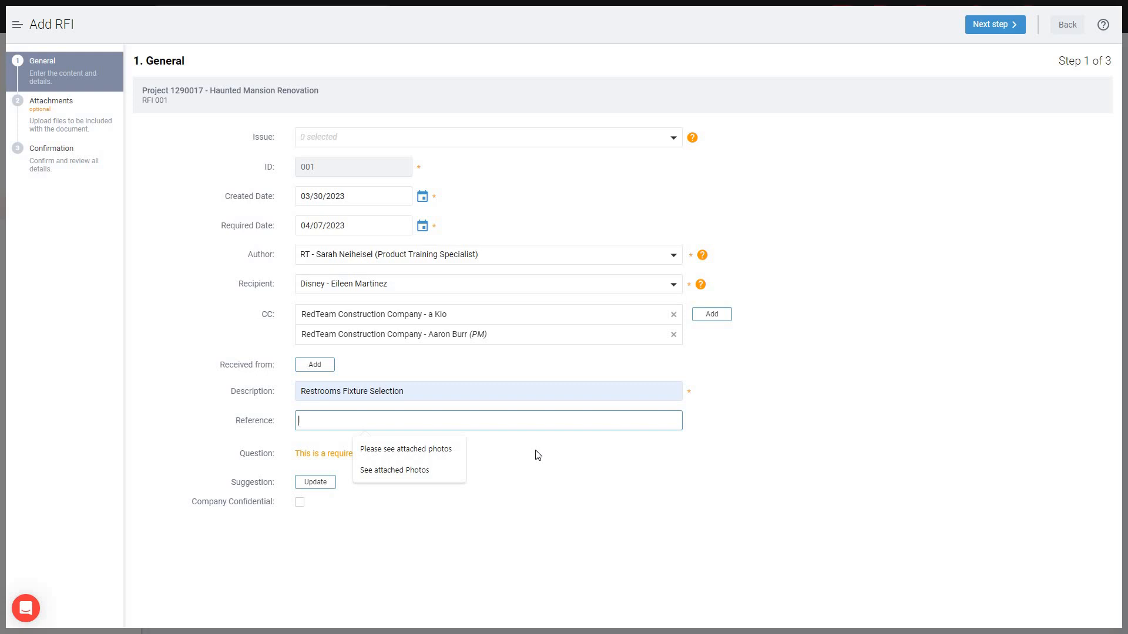
left_click(451, 449)
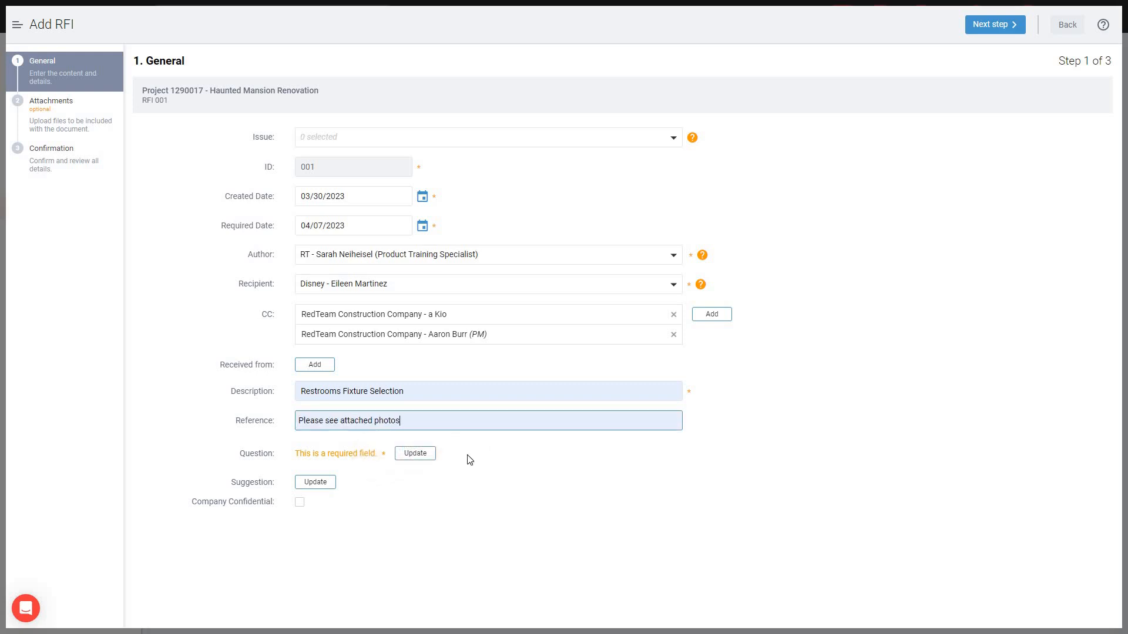
Enter and save the RFI question "Please select restroom fixture finish from the attached photos."
left_click(423, 456)
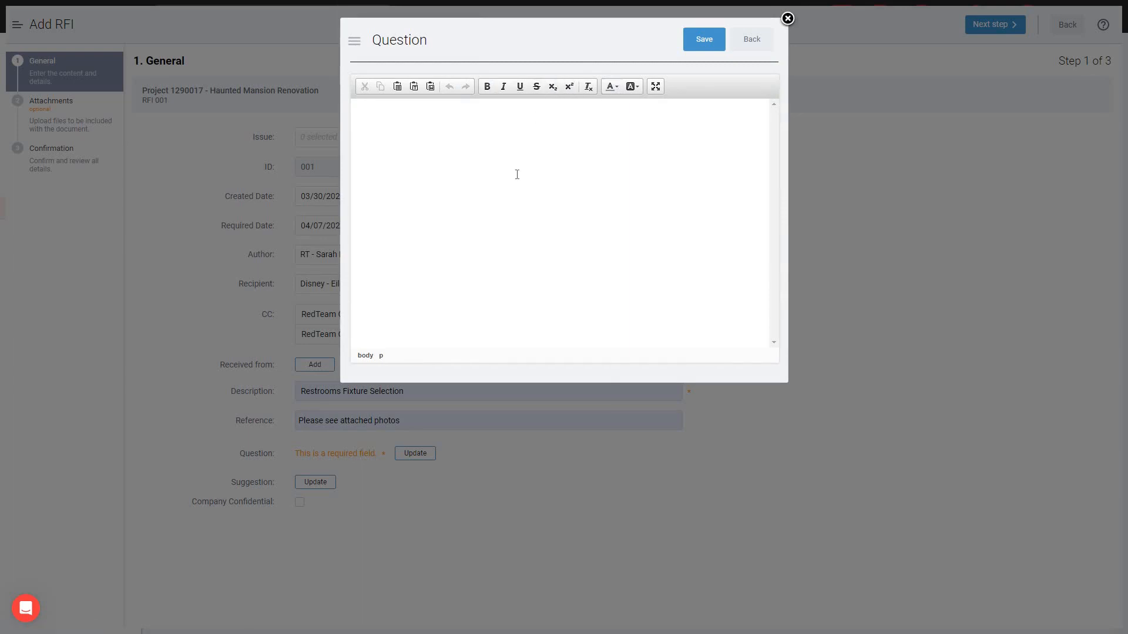
type("Please select restroom fixture f")
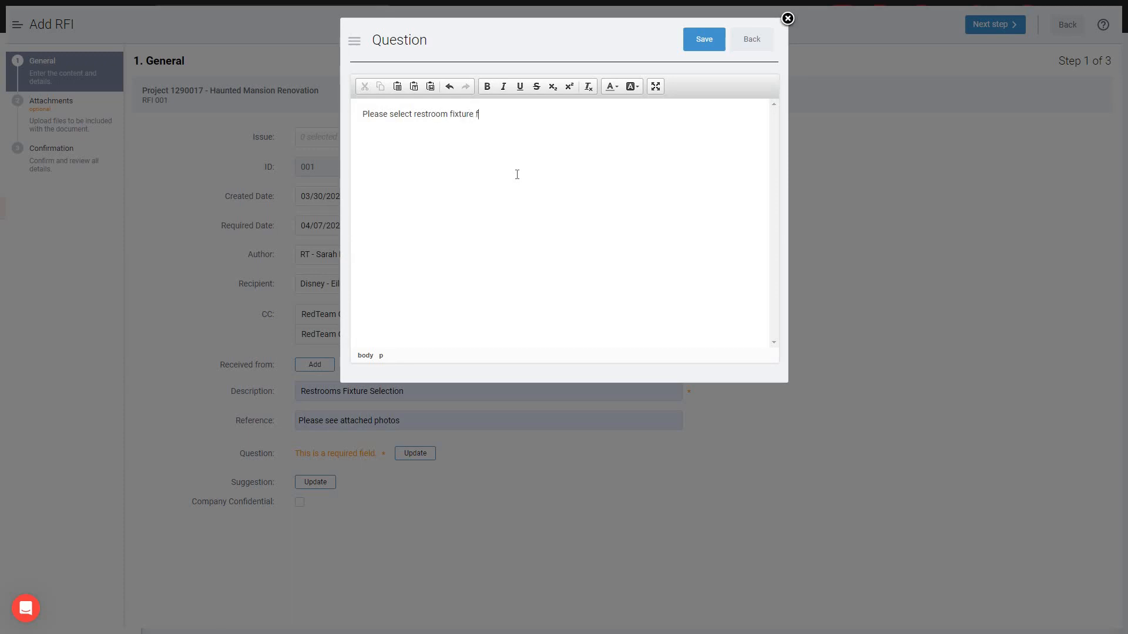
type("inish from the attached photos.")
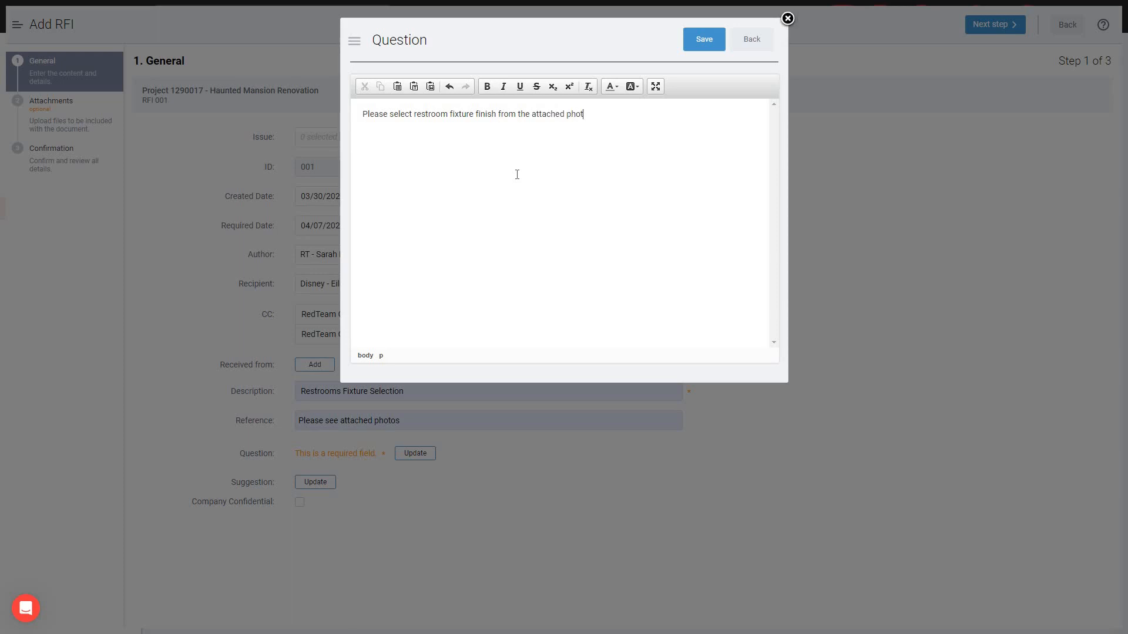
left_click(699, 40)
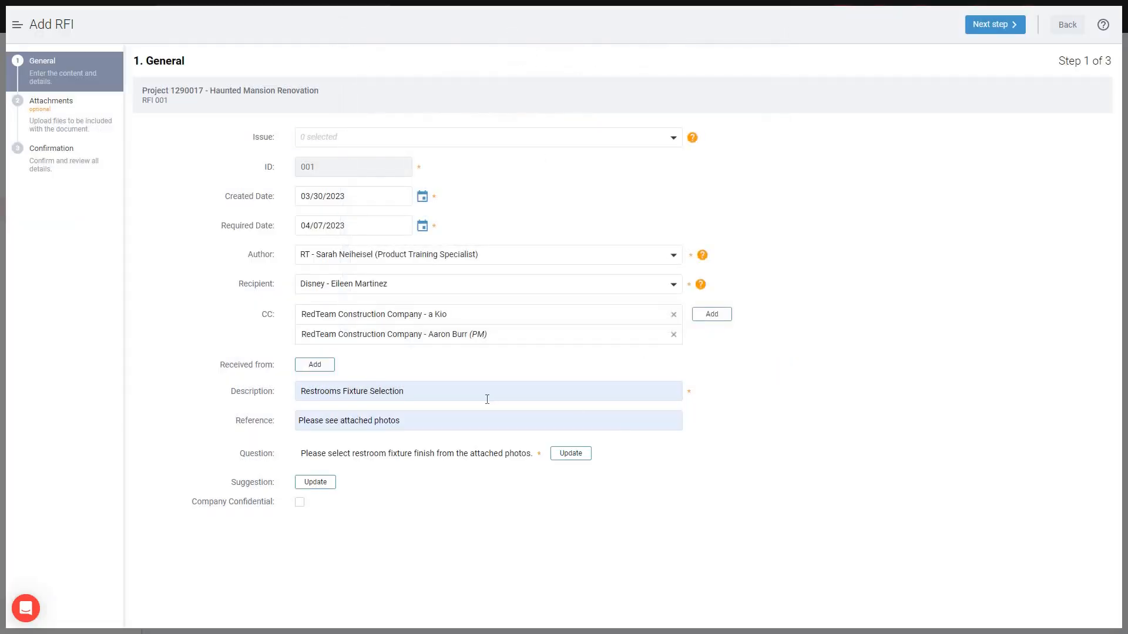
Enter and save the RFI suggestion "The bronze option has the best wear life."
left_click(312, 490)
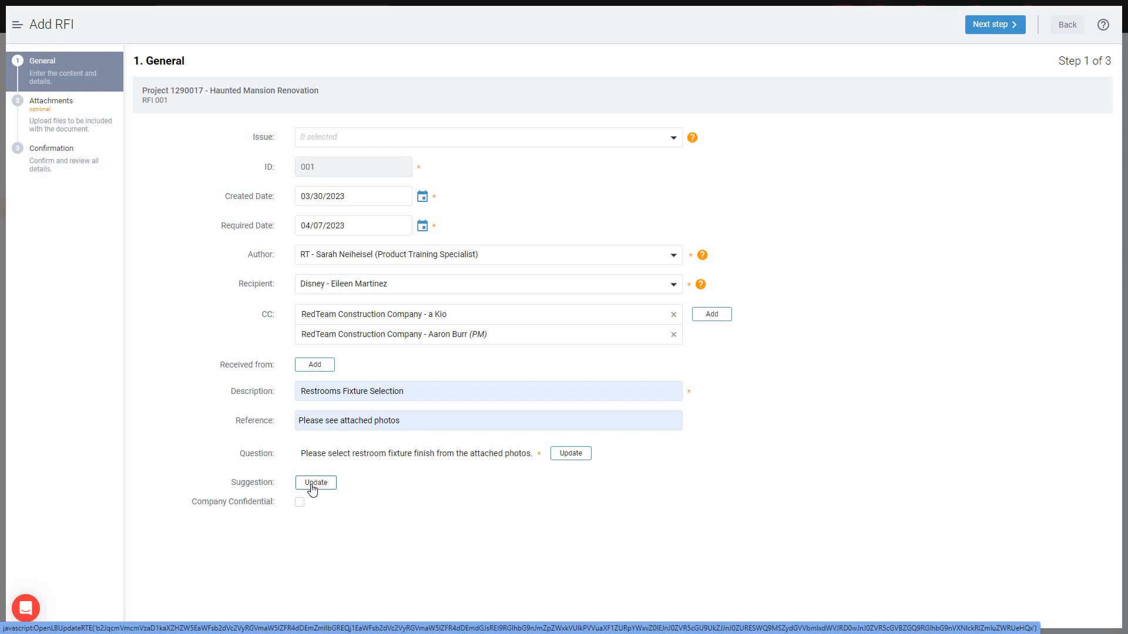
left_click(312, 490)
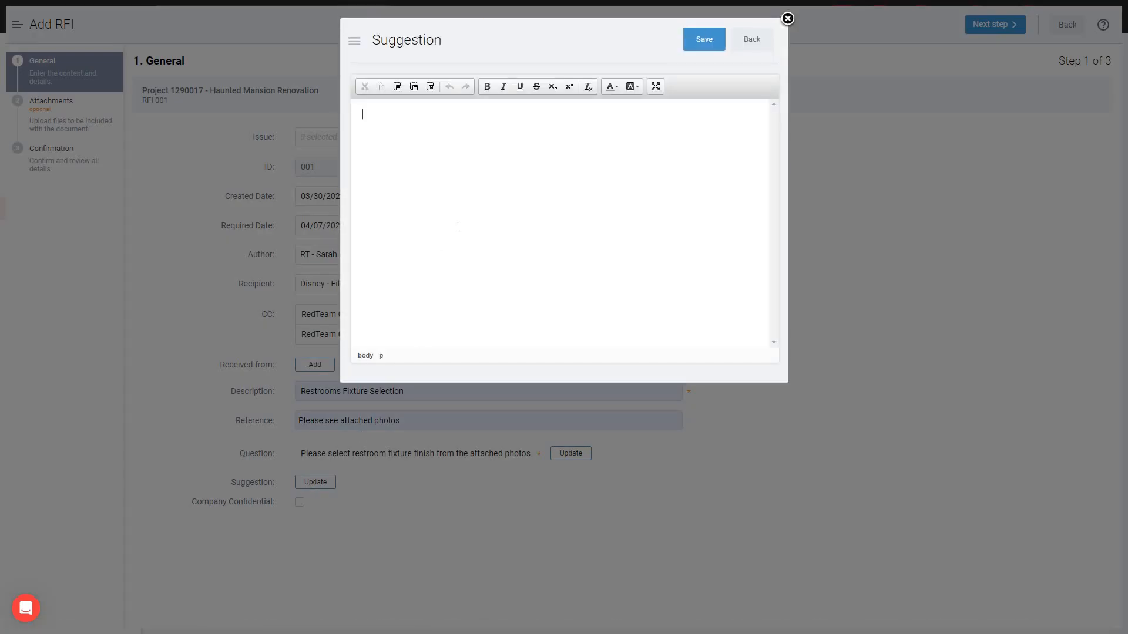
type("The bronze option has the best wear life.")
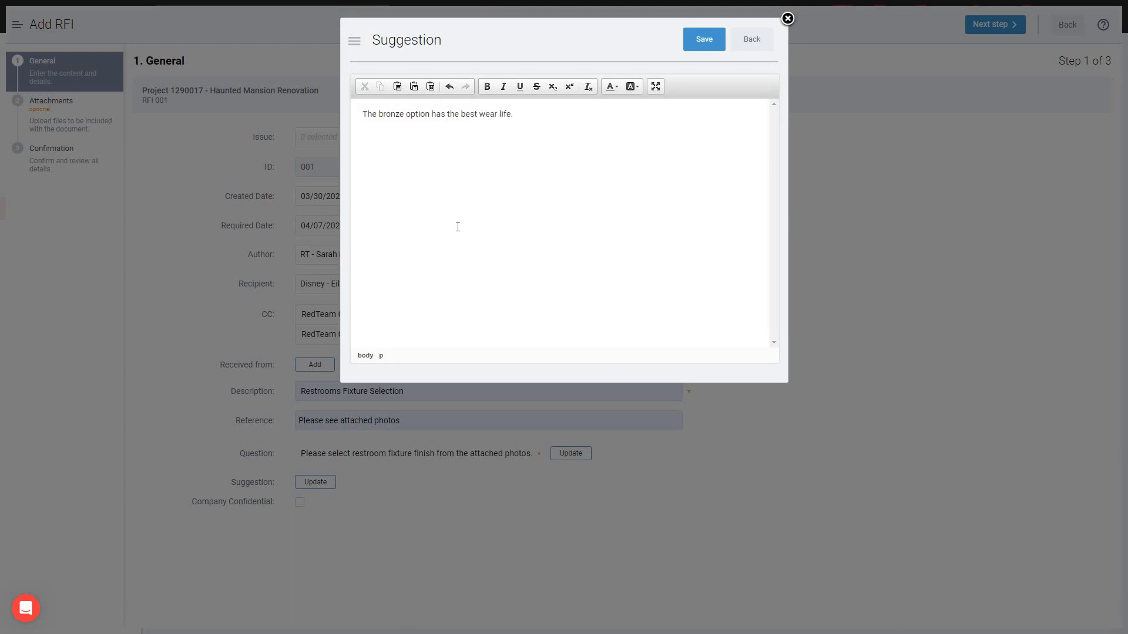
left_click(708, 49)
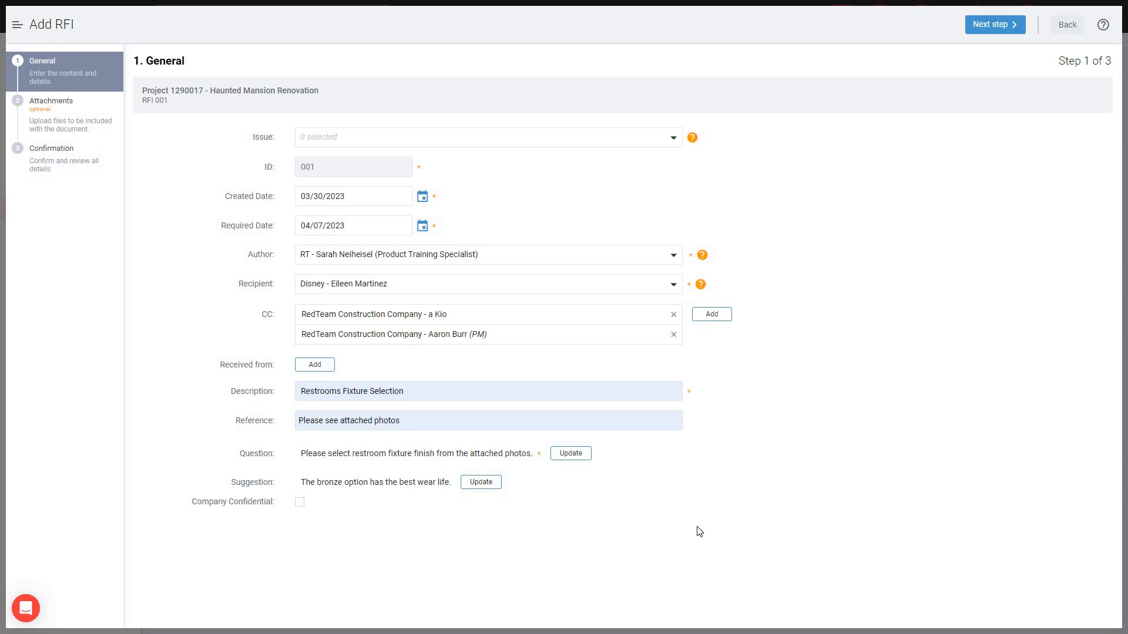
Proceed to the attachments and link the existing A03a - SITE PLAN document from the Plans & Specifications folder
left_click(1004, 35)
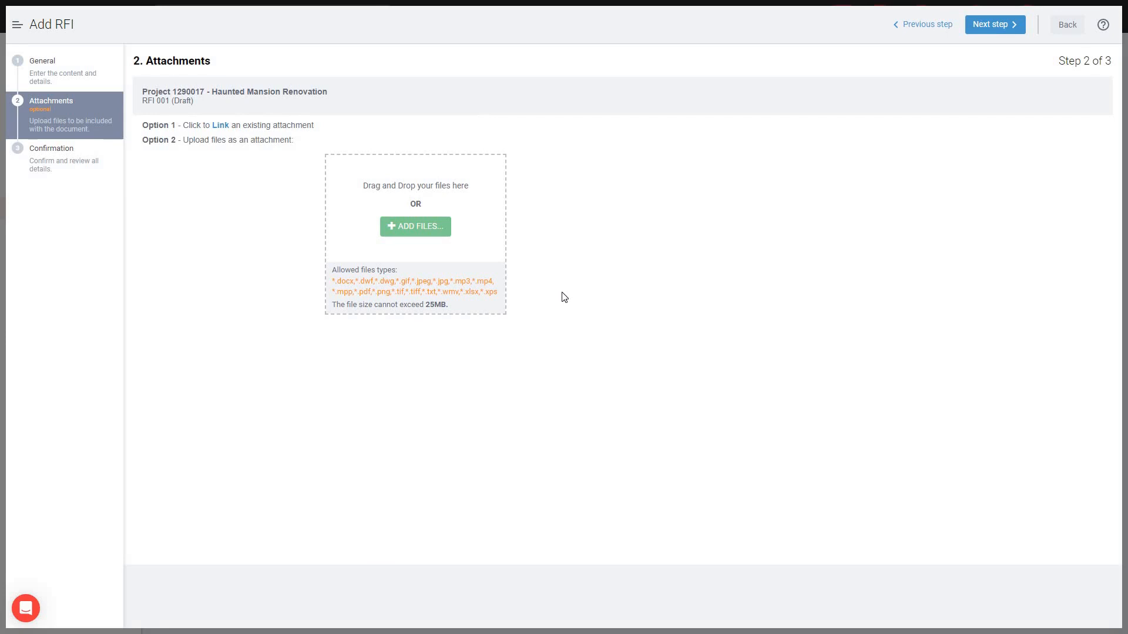
left_click(222, 126)
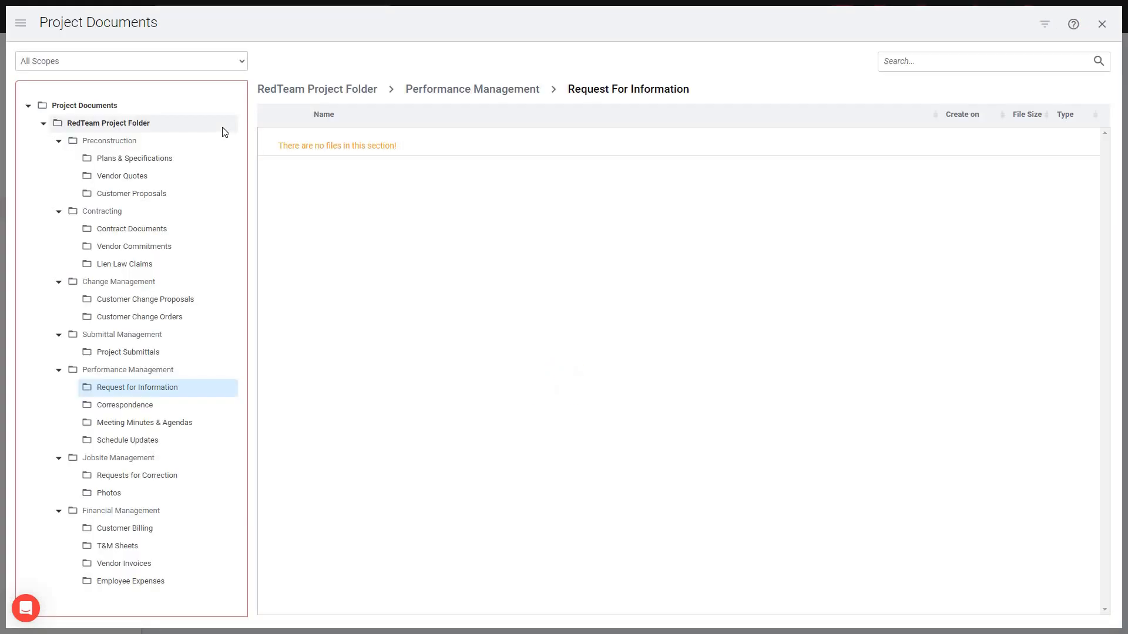
left_click(160, 159)
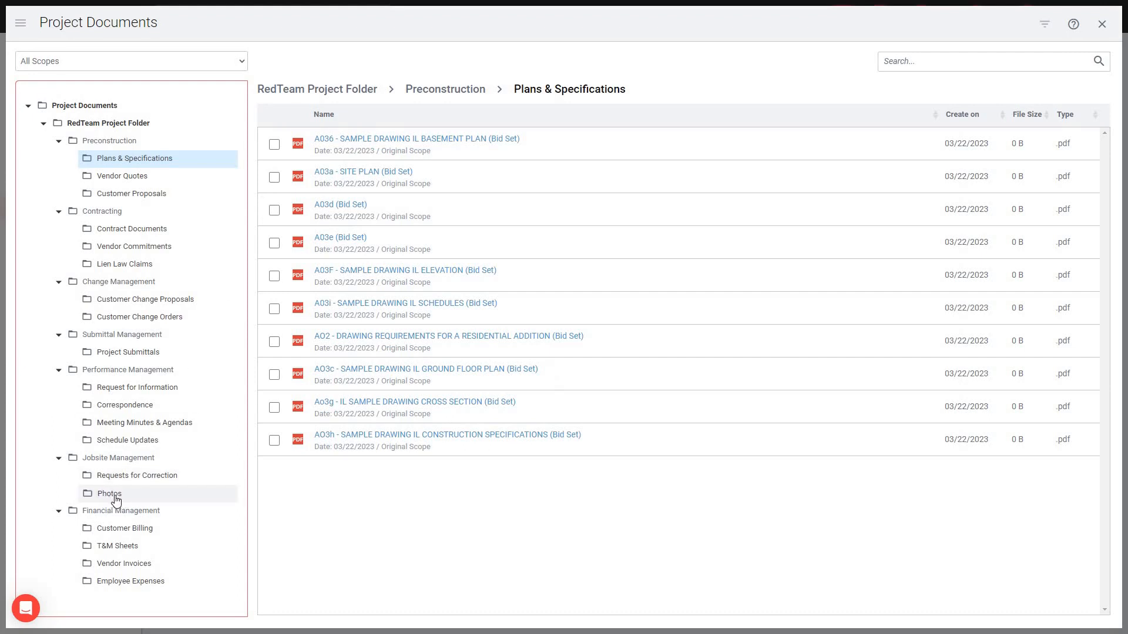
left_click(274, 177)
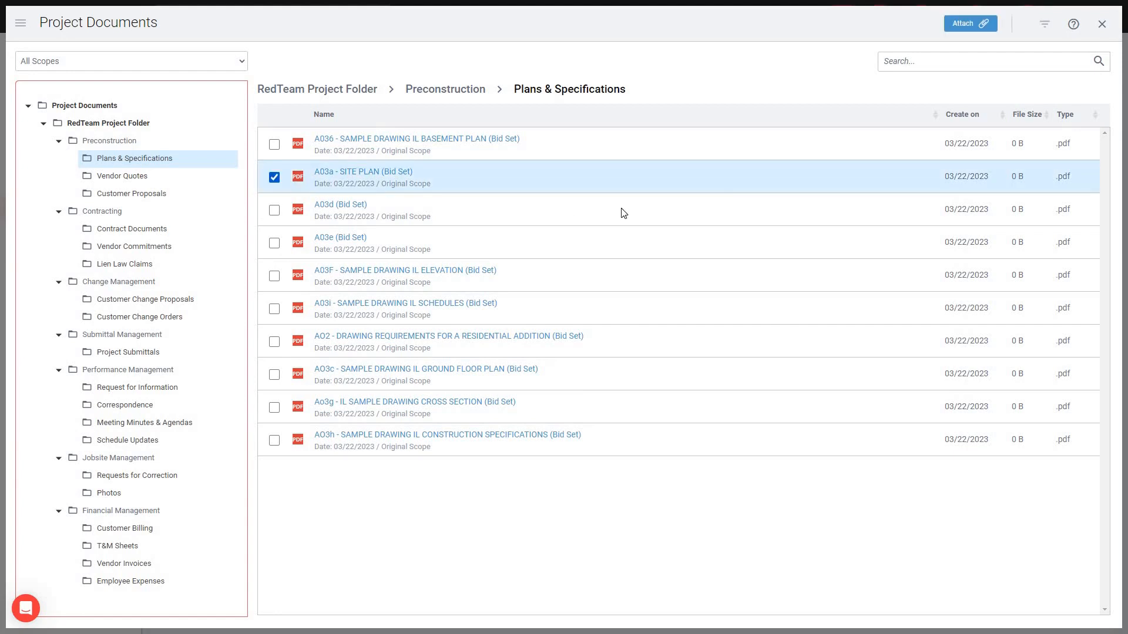
left_click(960, 27)
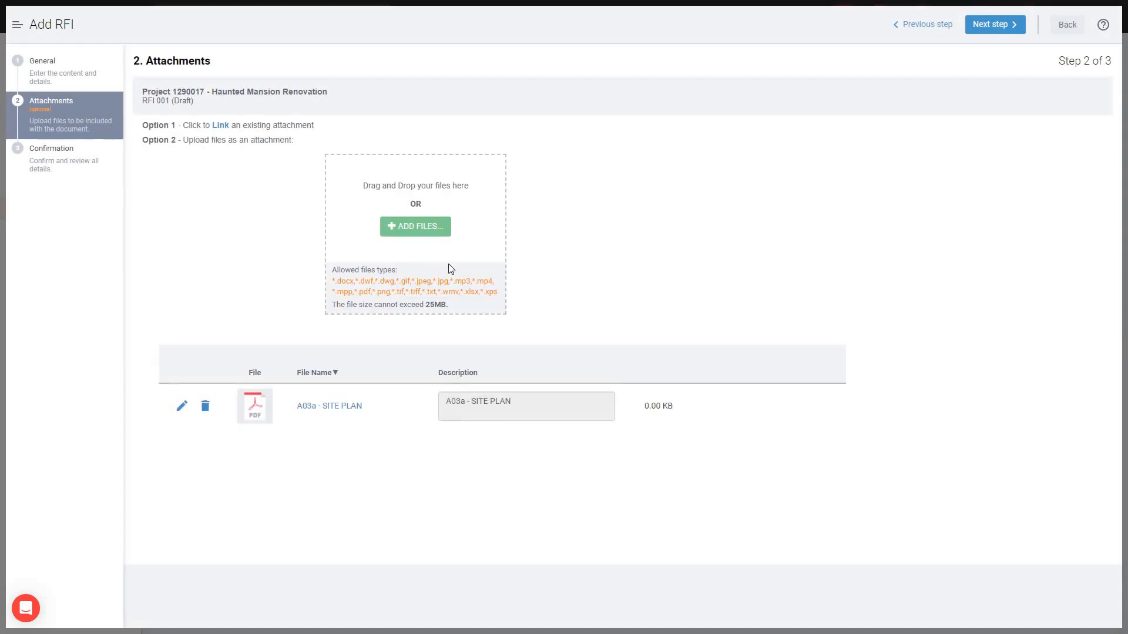
Add the two Bronze Fixtures files, Brushed Nickle Fixtures and Chrome Fixtures from the Sample Photos folder in RedTeam Documents
left_click(416, 228)
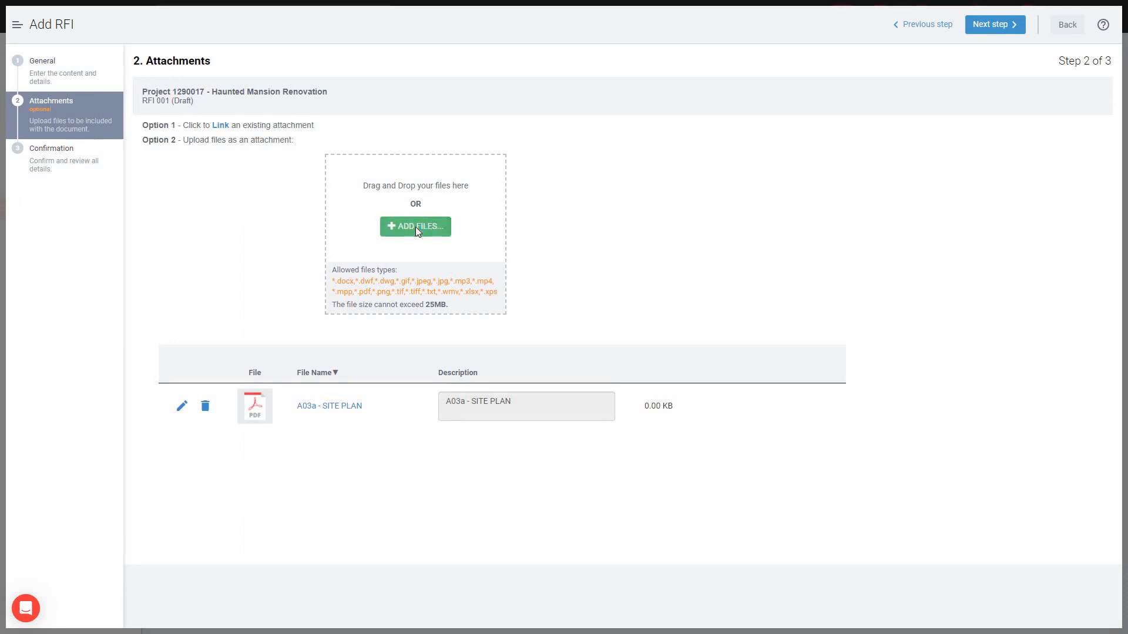
left_click(415, 227)
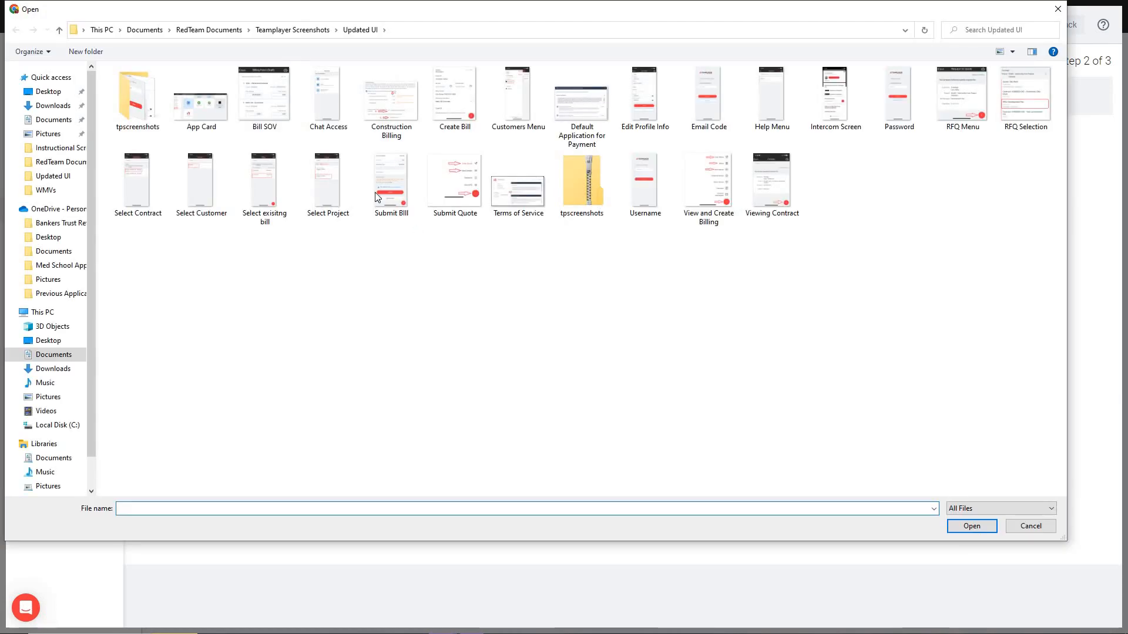
left_click(229, 31)
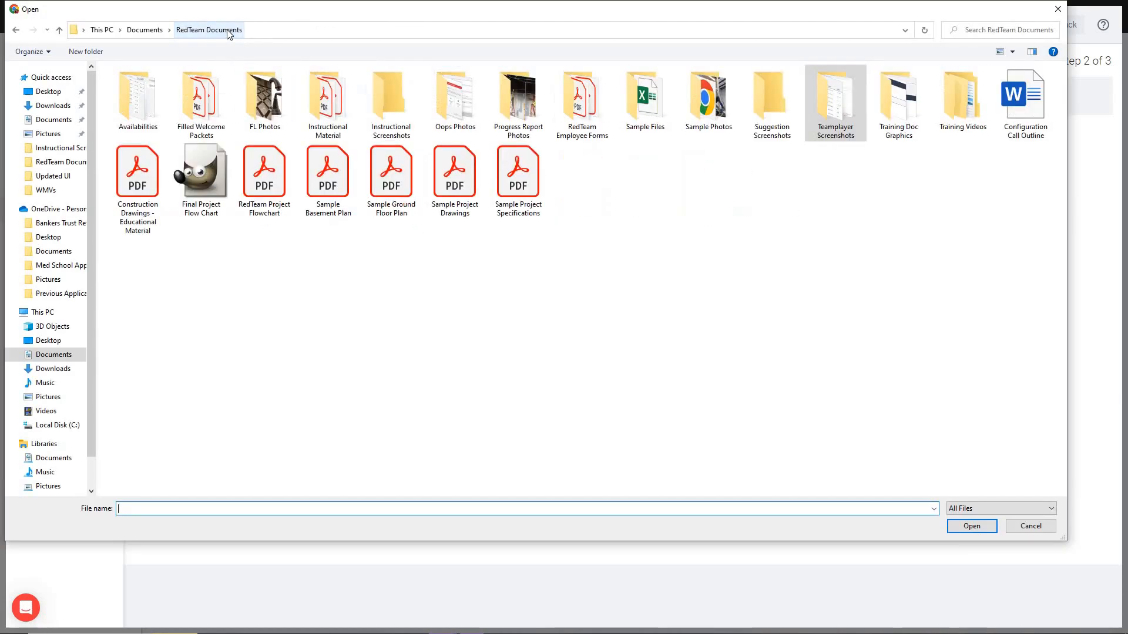
left_click(260, 112)
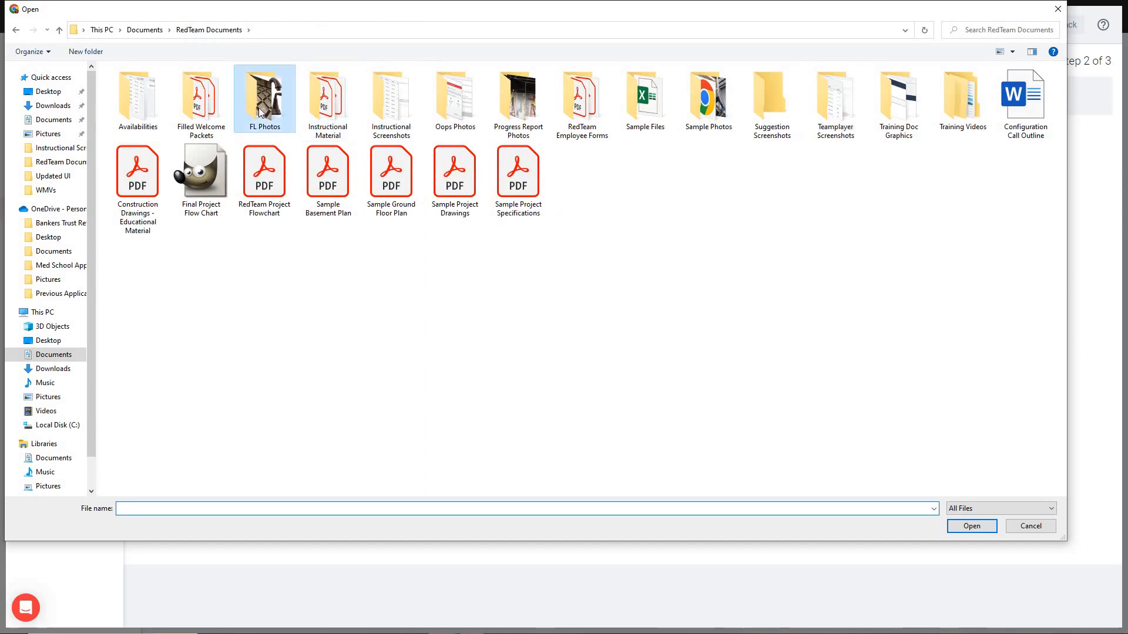
double_click(258, 107)
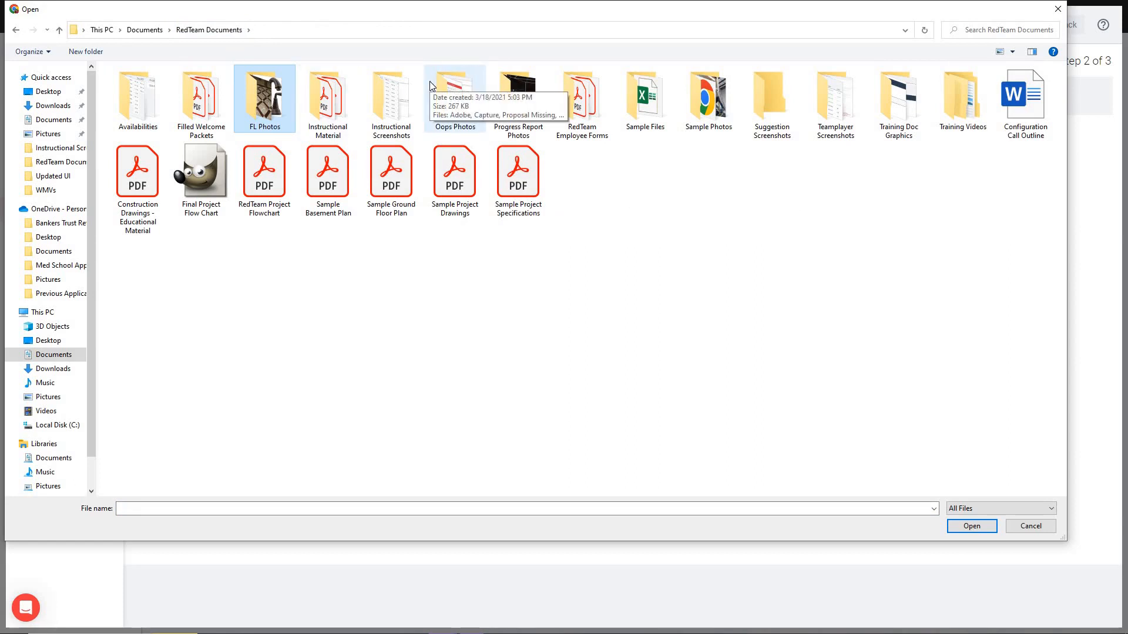
double_click(705, 103)
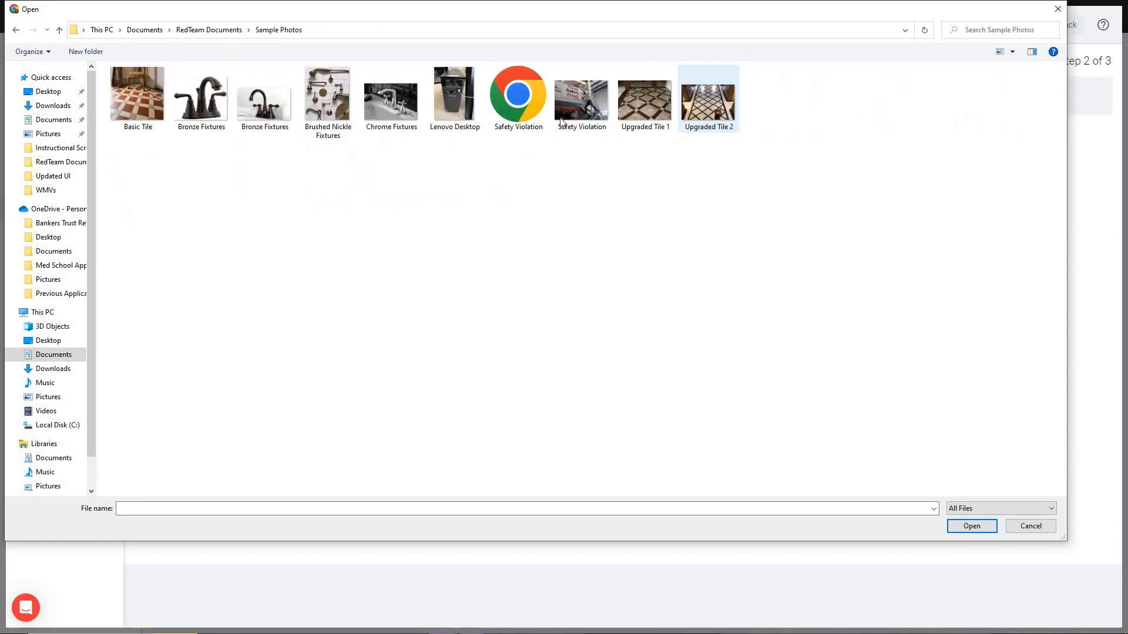
left_click(201, 97)
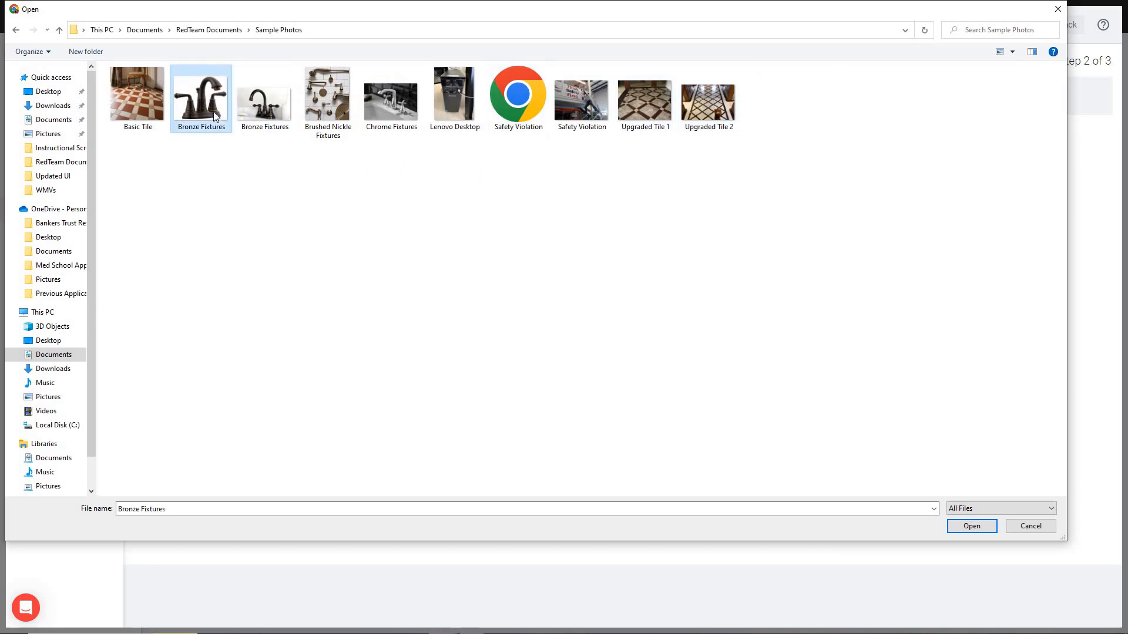
left_click(405, 112, "shift")
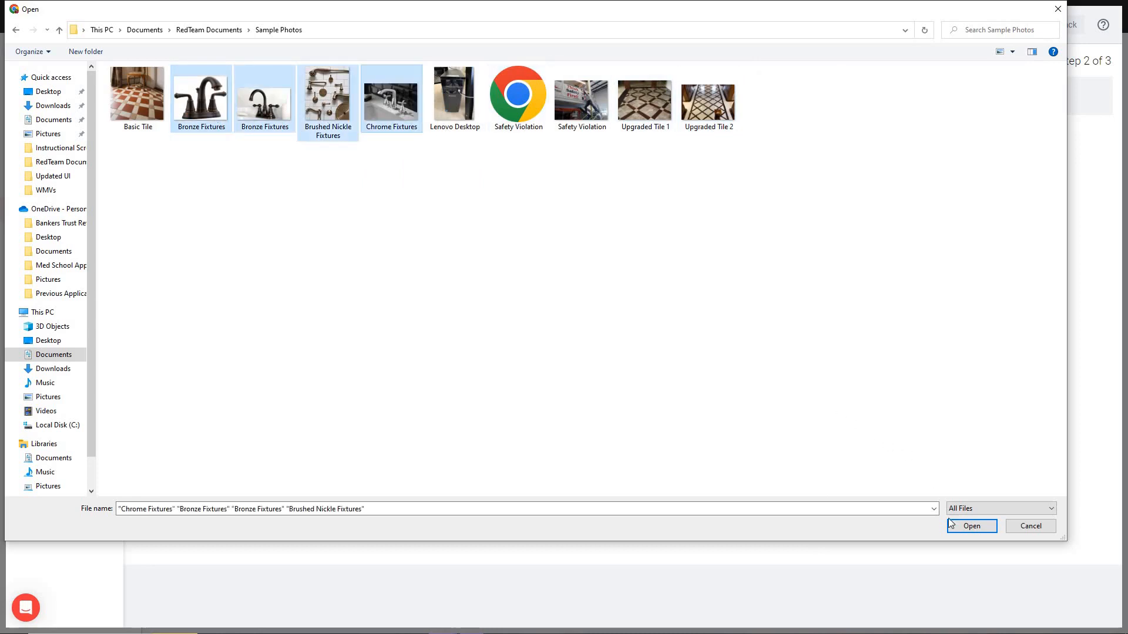
left_click(970, 526)
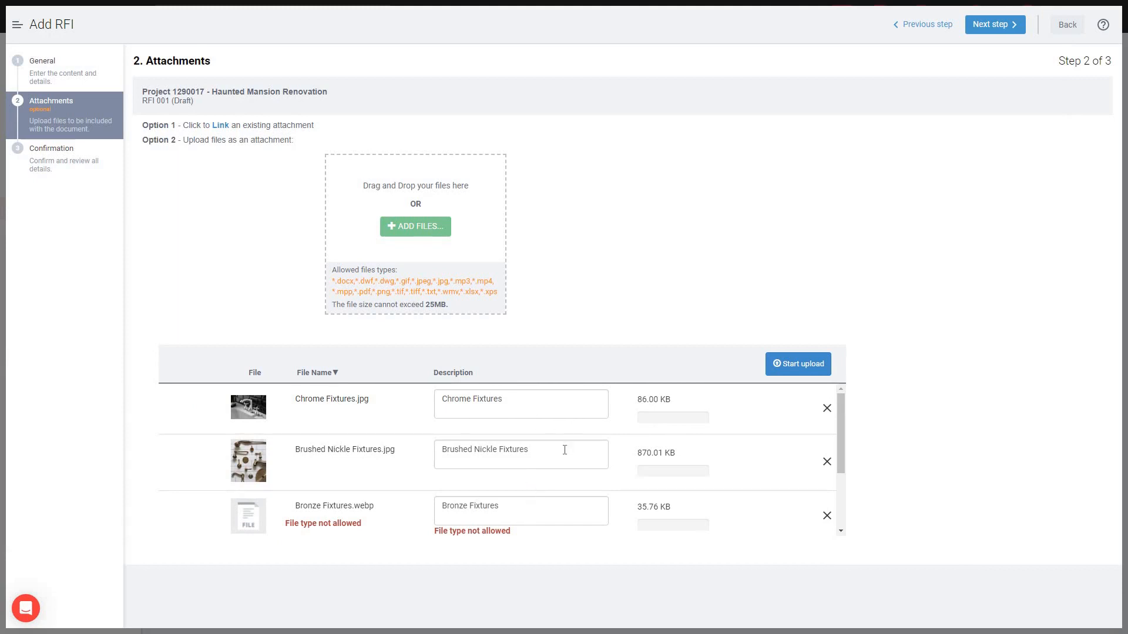
Remove Bronze Fixtures.webp from the attachment list and upload the remaining fixture photos
scroll(564, 449, "down", 1)
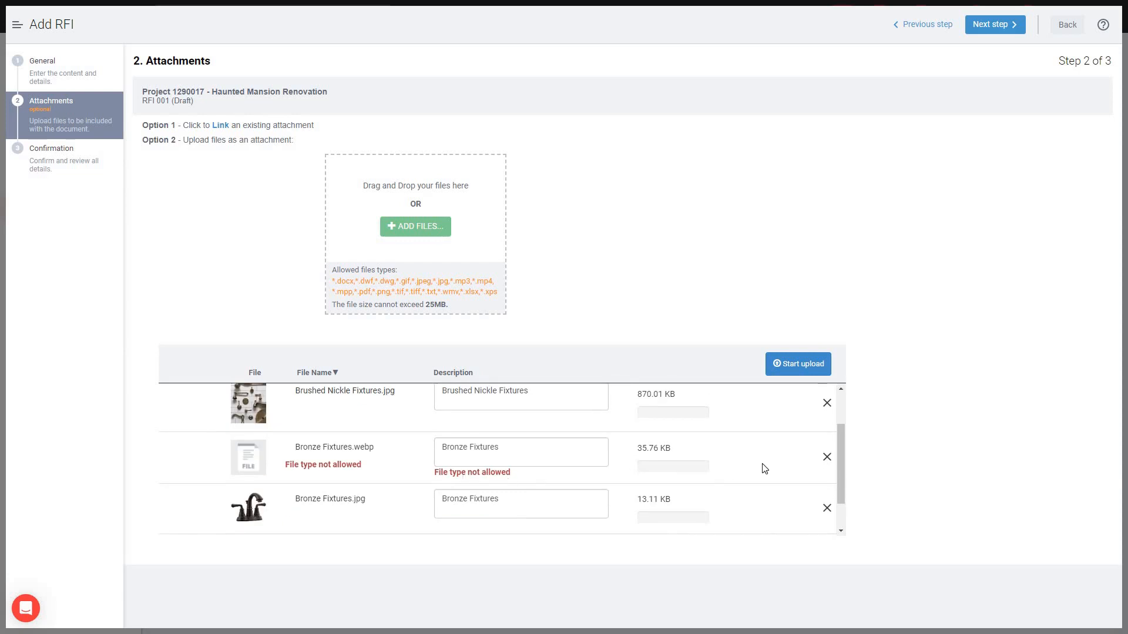
left_click(827, 458)
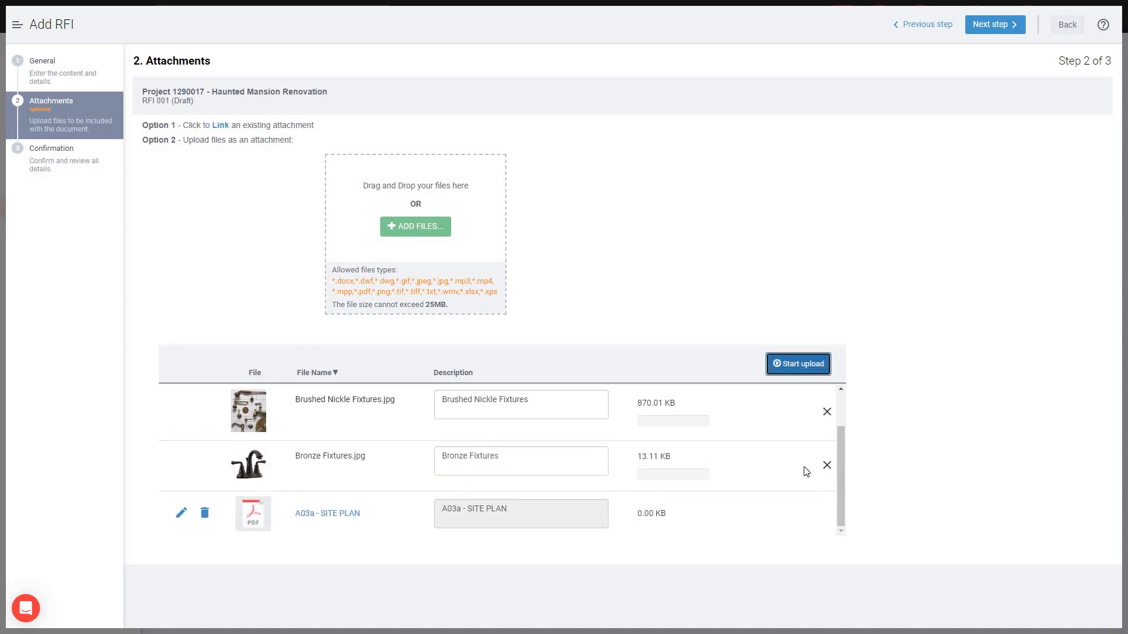
left_click(814, 373)
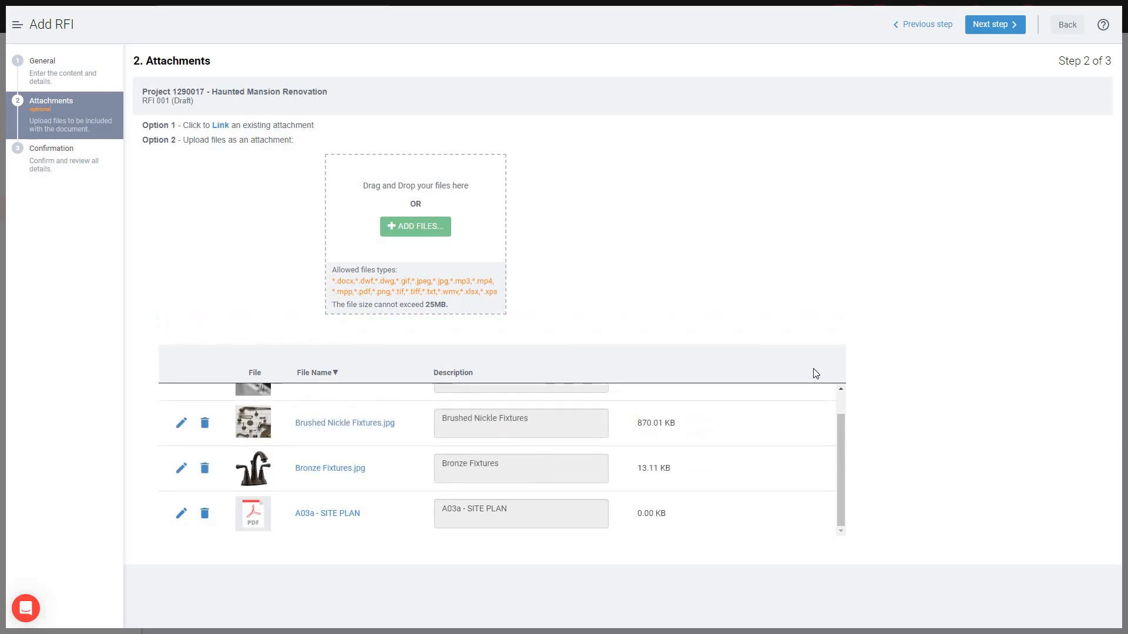
scroll(739, 453, "up", 1)
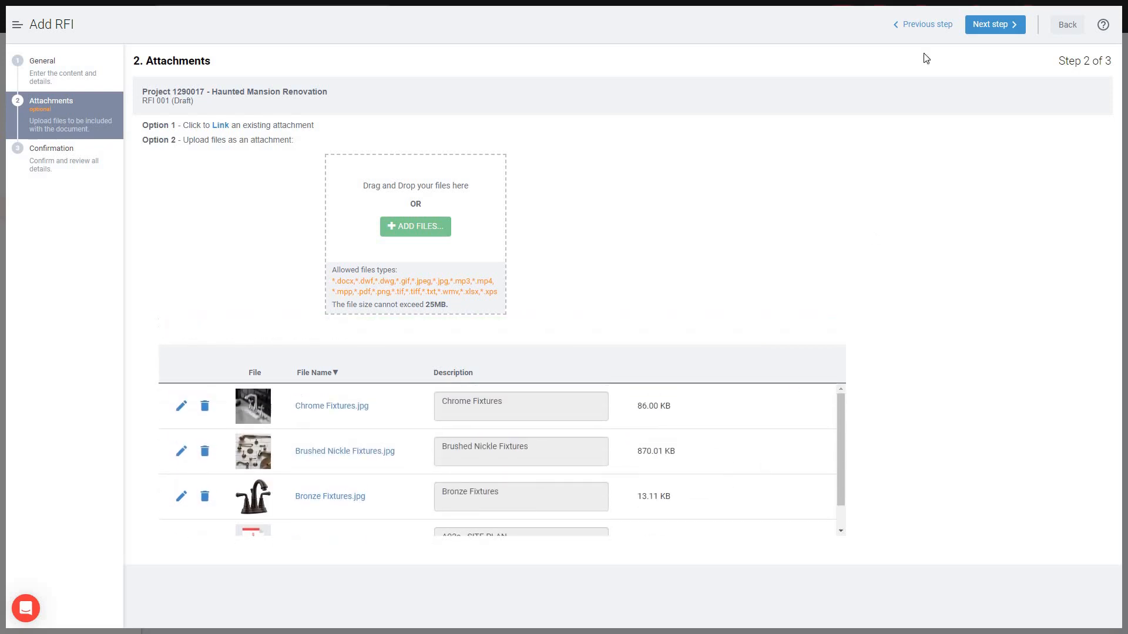
Complete and close the RFI form, and reload the project's Dialog list to access the tools of RFI 001
left_click(992, 26)
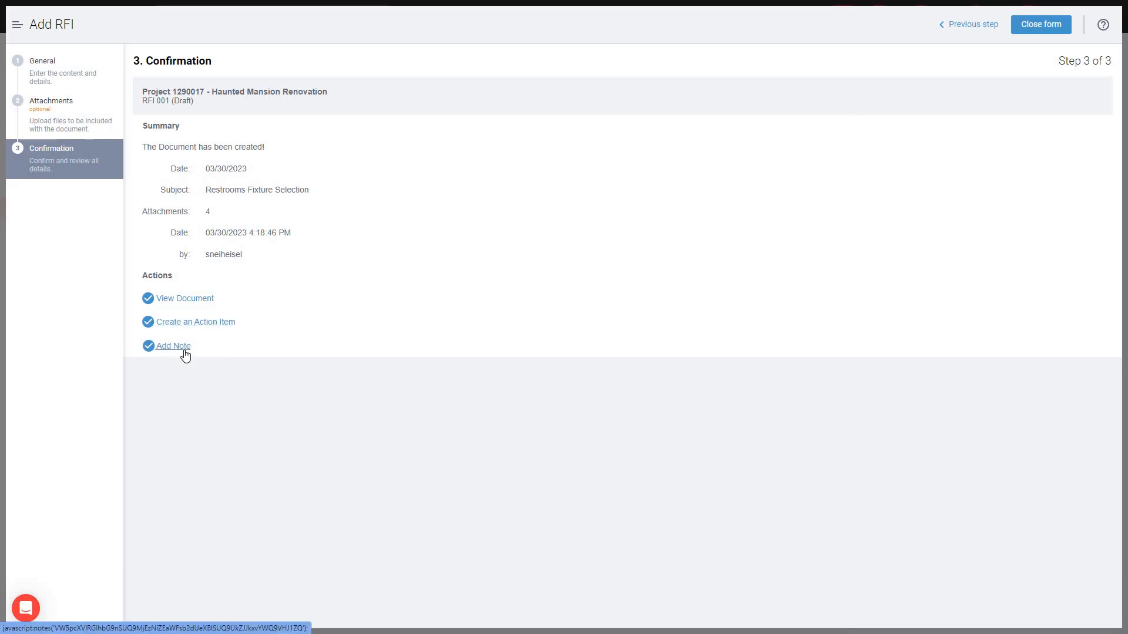
left_click(1049, 28)
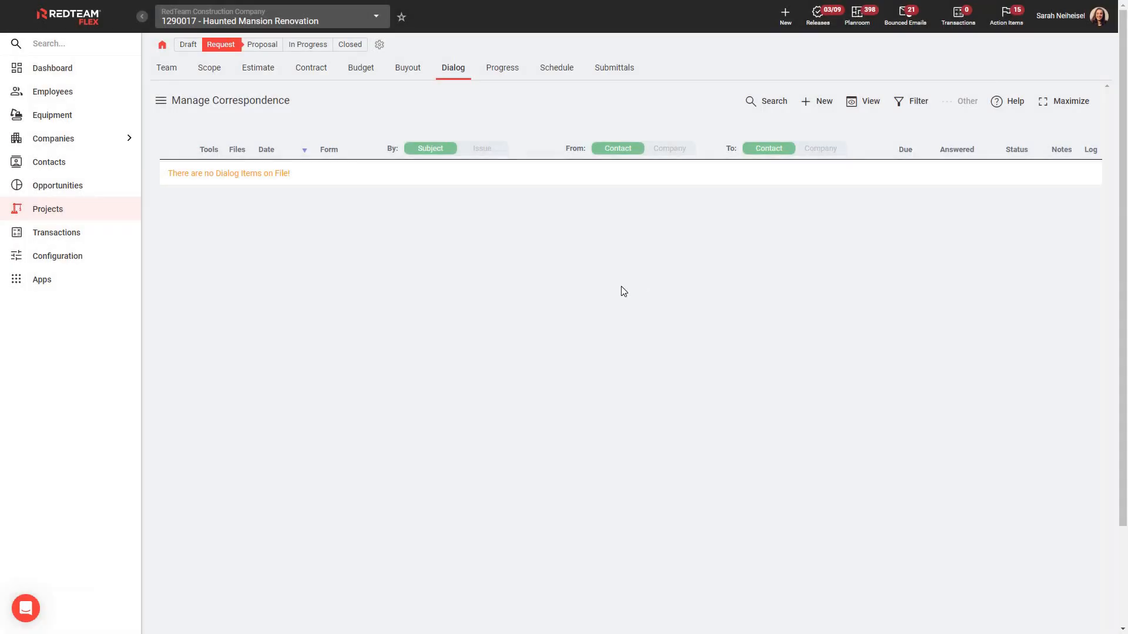
left_click(453, 68)
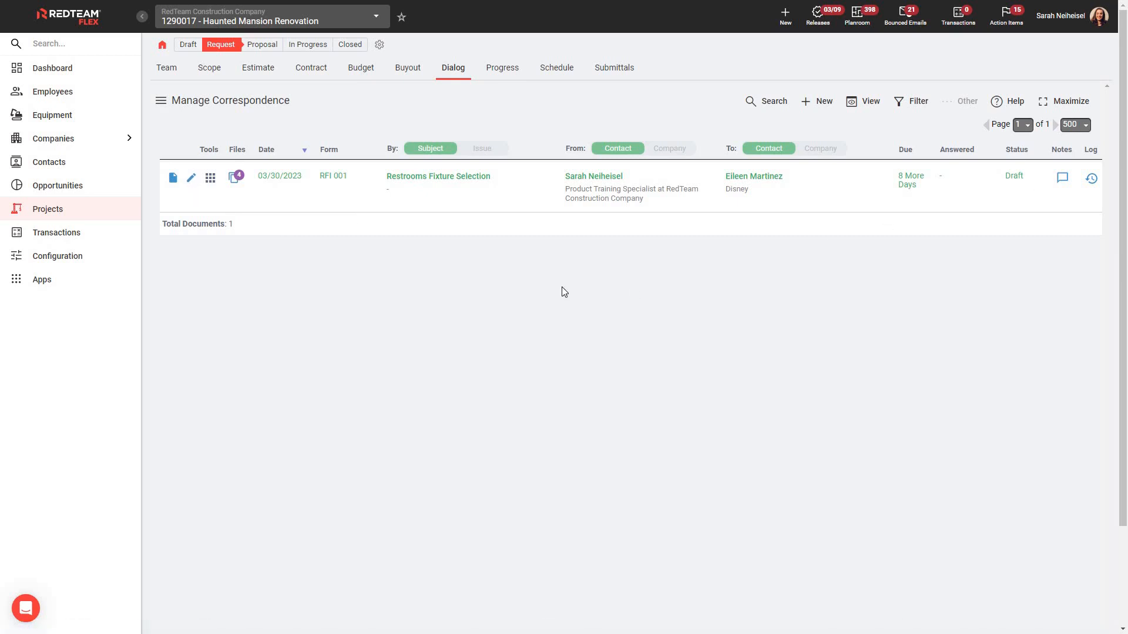
left_click(212, 179)
Search the project preferences for "RFI" and view the choices for the days to respond
left_click(380, 47)
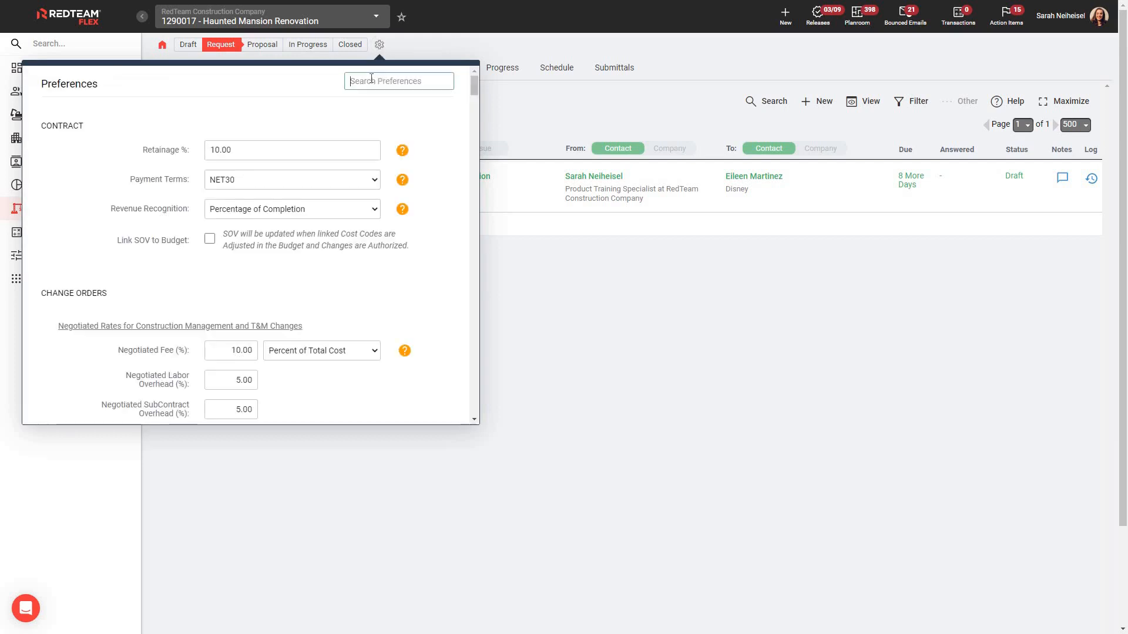
left_click(371, 80)
type("RFI")
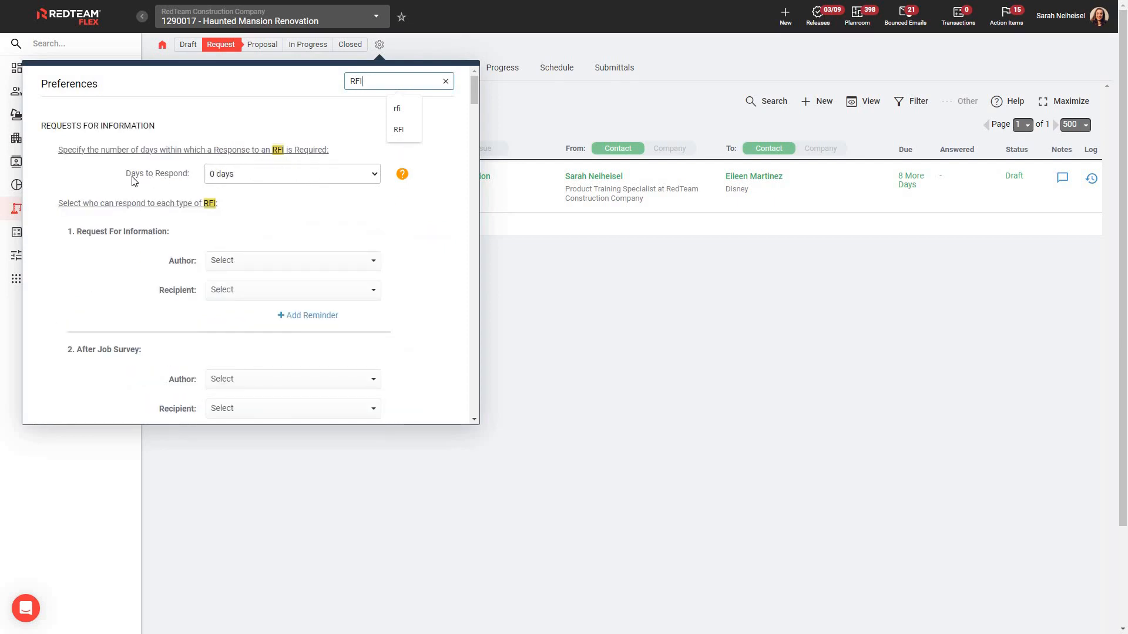
left_click(371, 178)
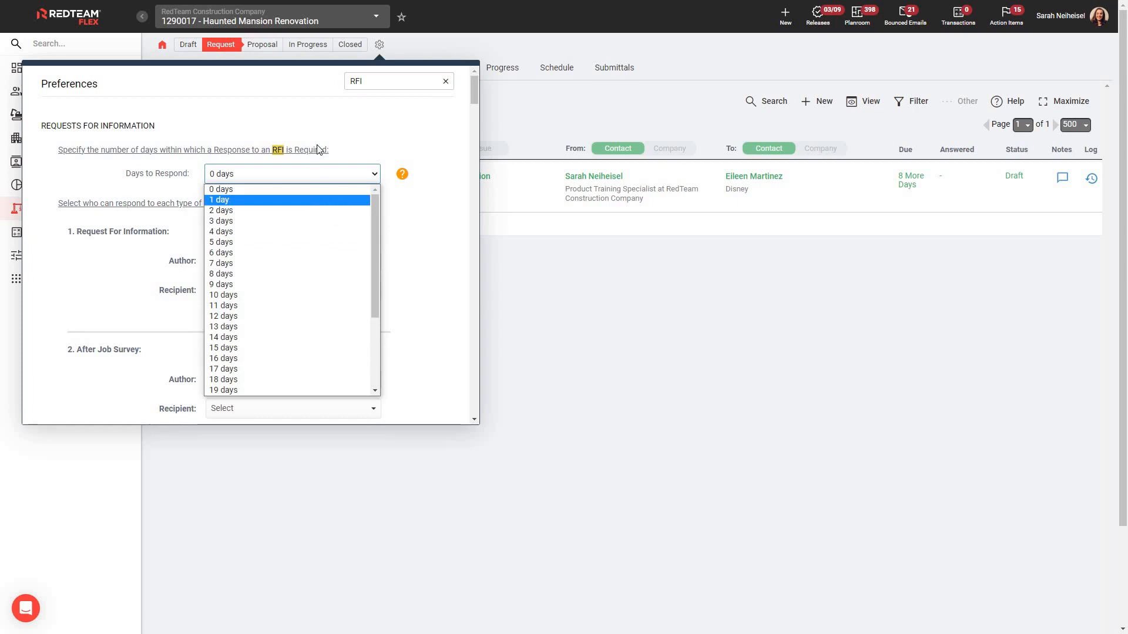
left_click(358, 156)
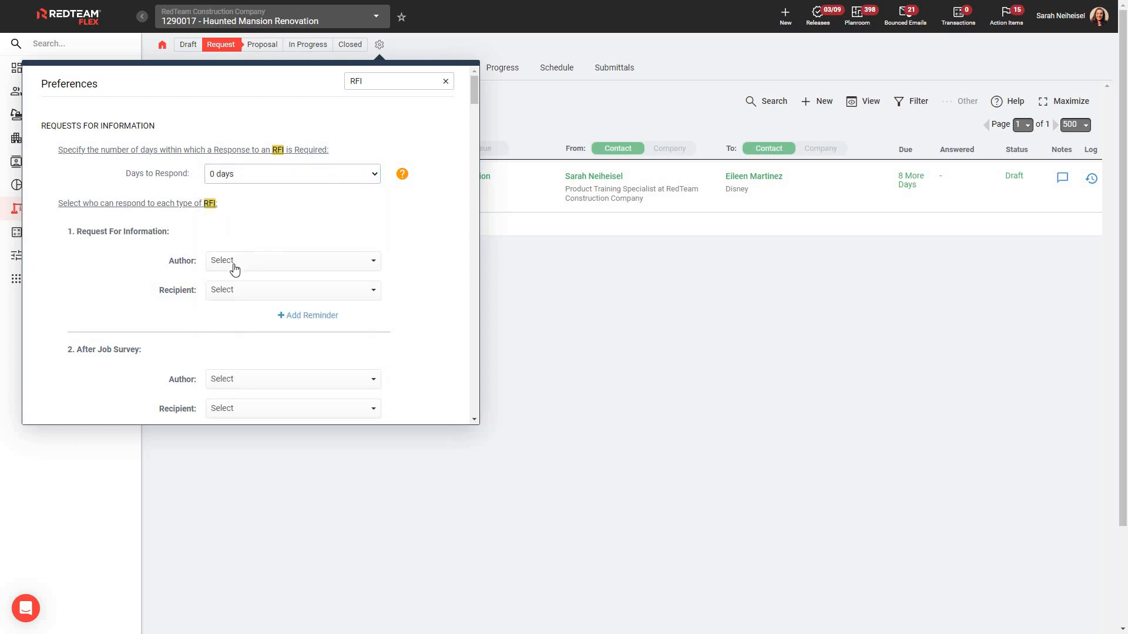
Examine which author and recipient groups can respond to a Request For Information and the reminder option, and close the preferences
left_click(326, 264)
left_click(411, 275)
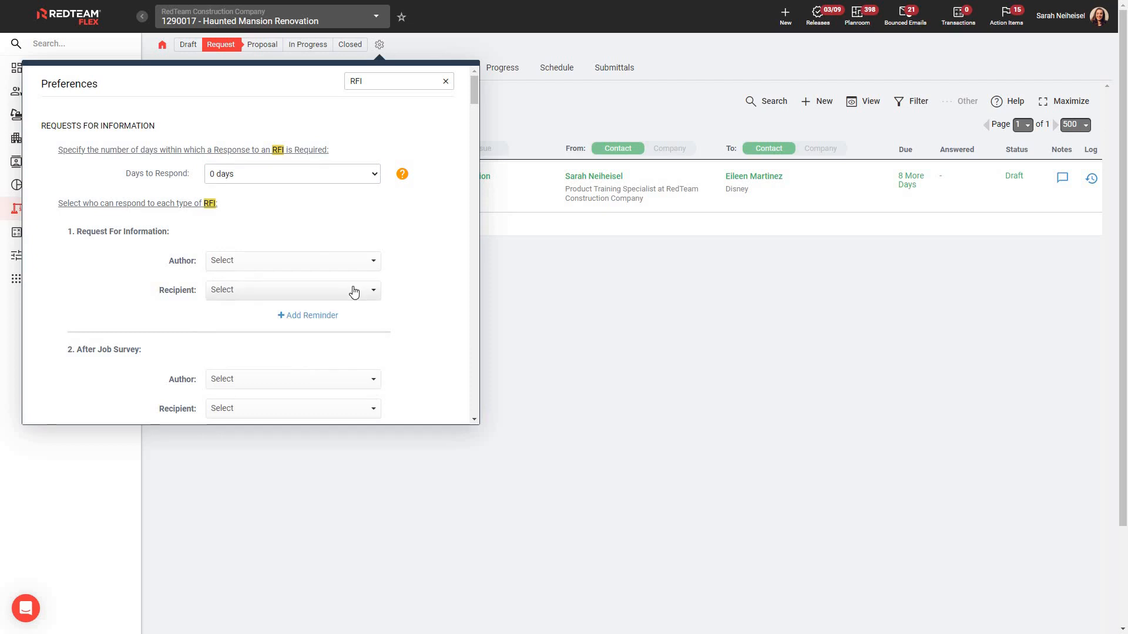
left_click(358, 292)
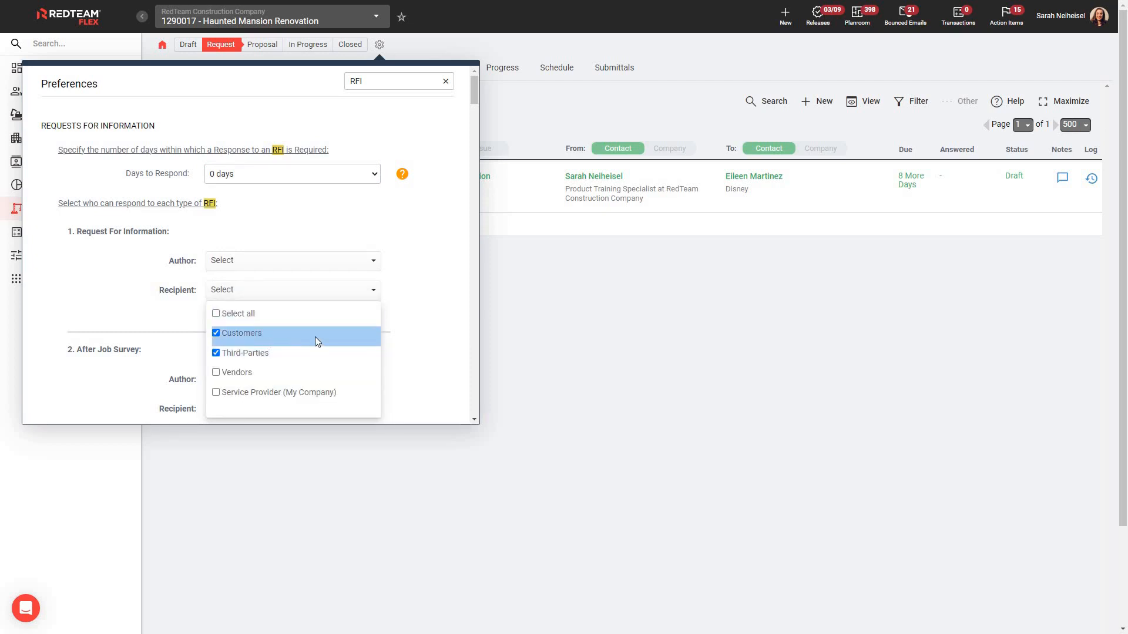
left_click(375, 269)
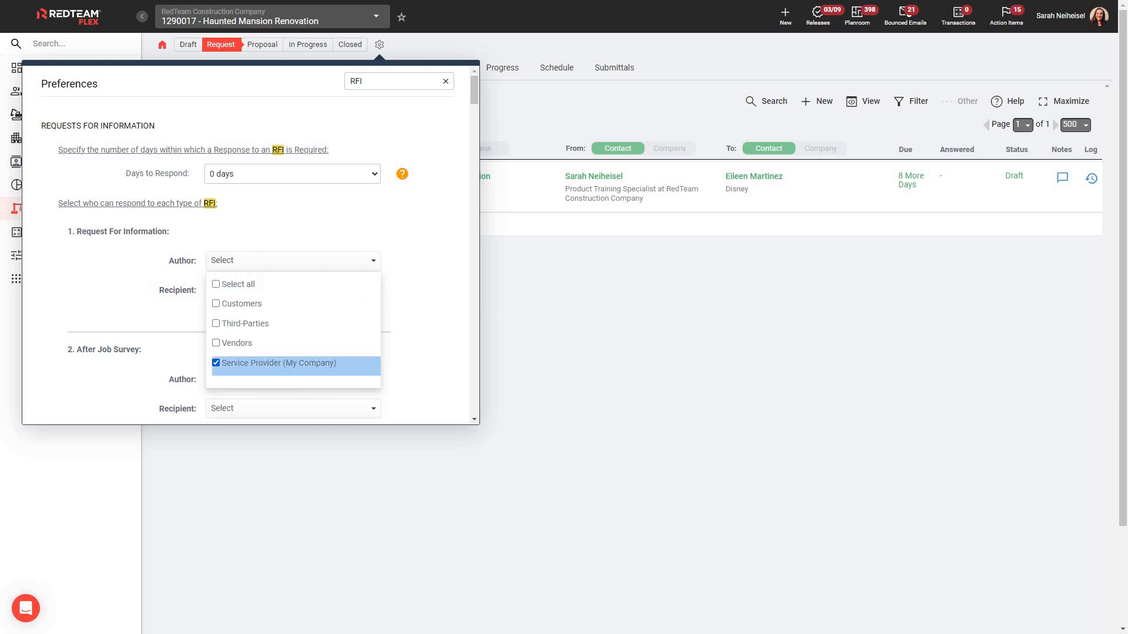
left_click(411, 313)
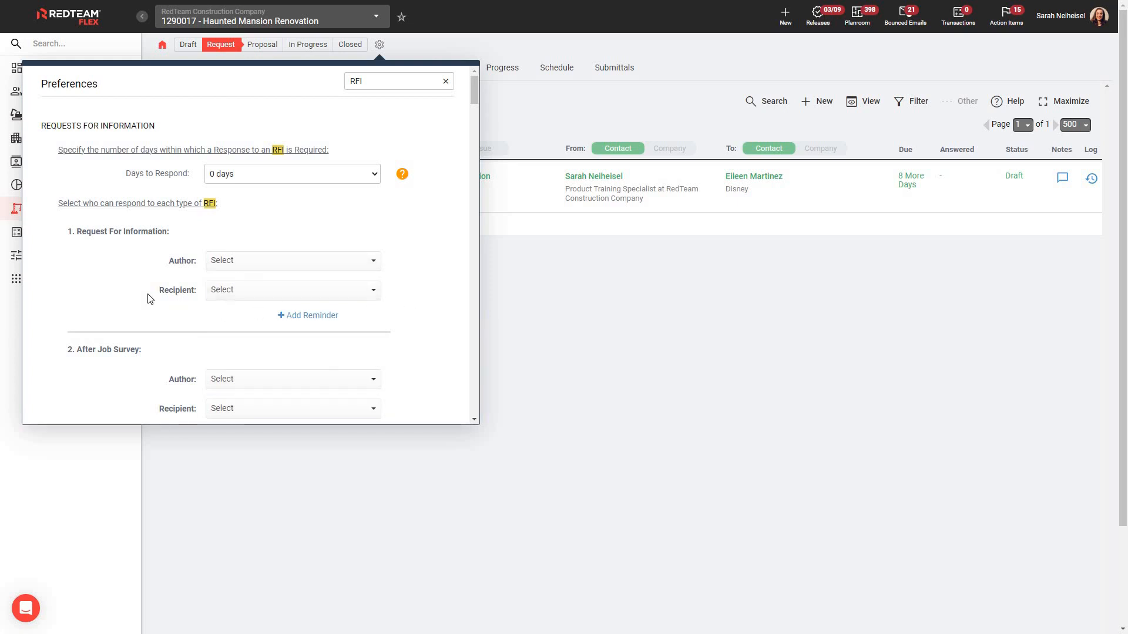
scroll(82, 303, "down", 1)
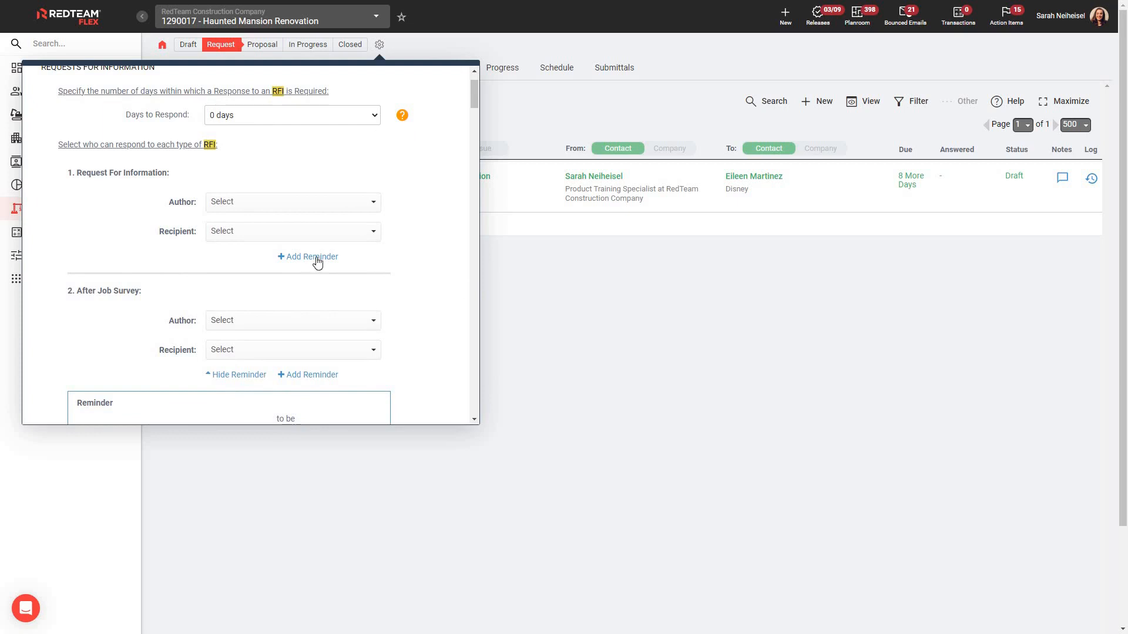
left_click(558, 276)
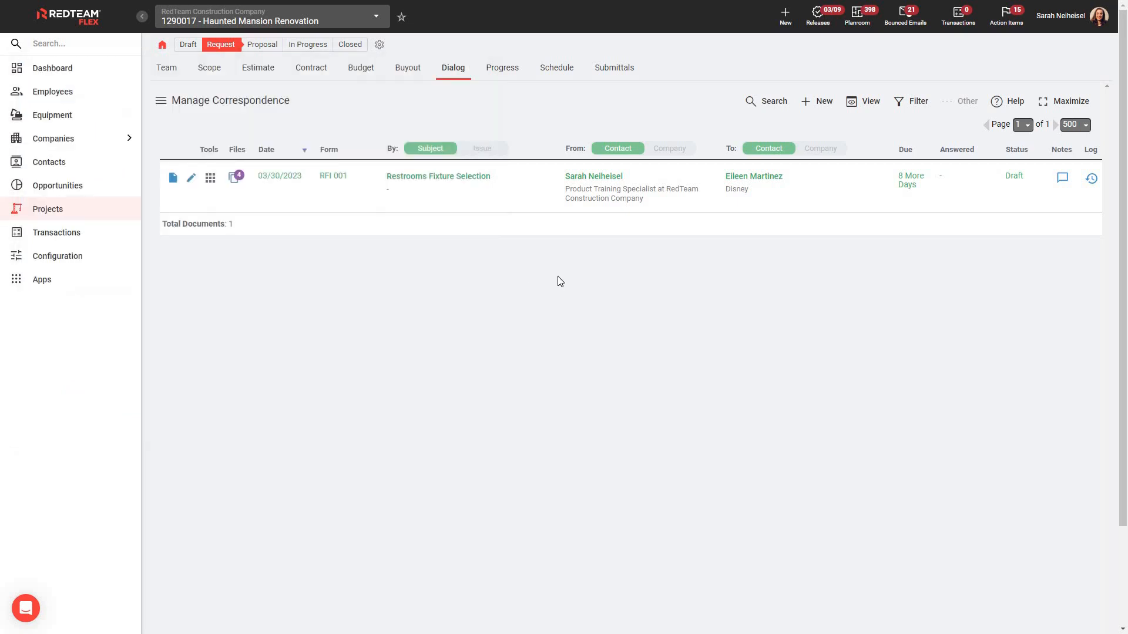